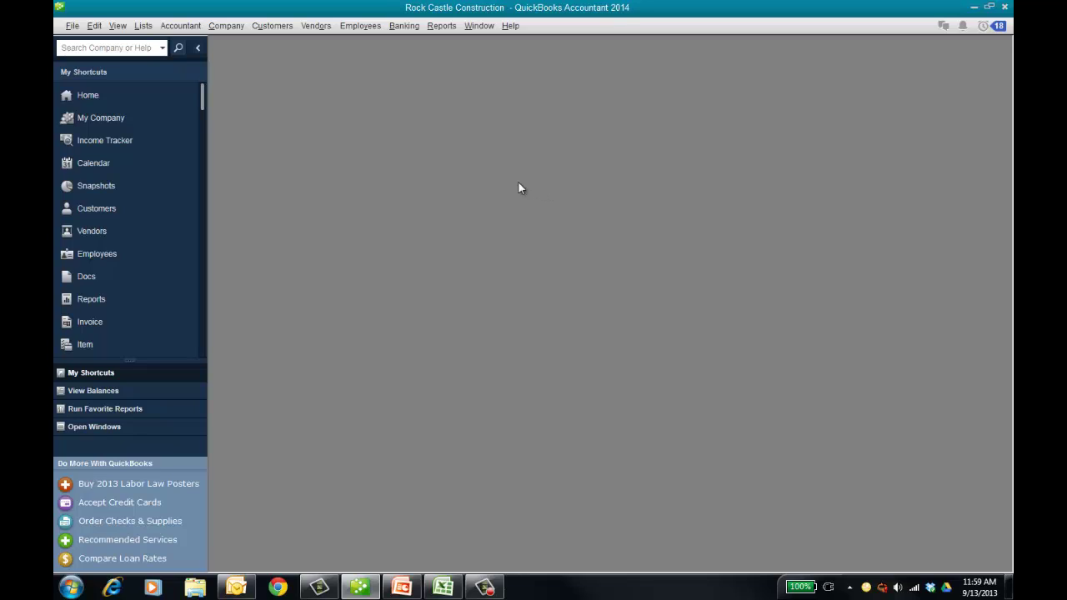
Open the Reclassify Transactions tool of Client Data Review and reposition its window.
{"action": "left_click", "coordinate": [180, 26]}
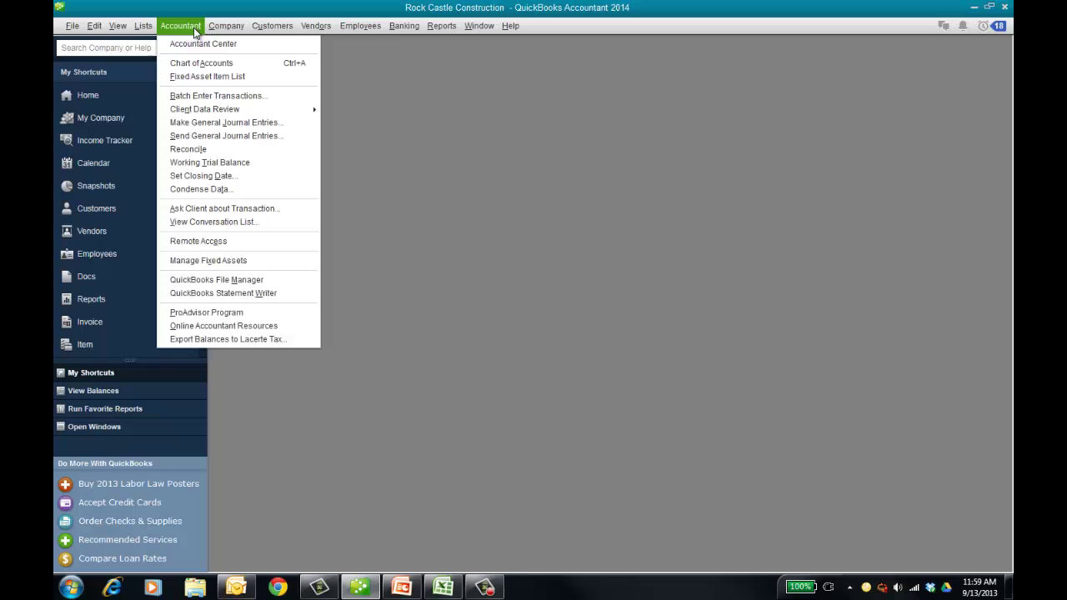
{"action": "mouse_move", "coordinate": [269, 111]}
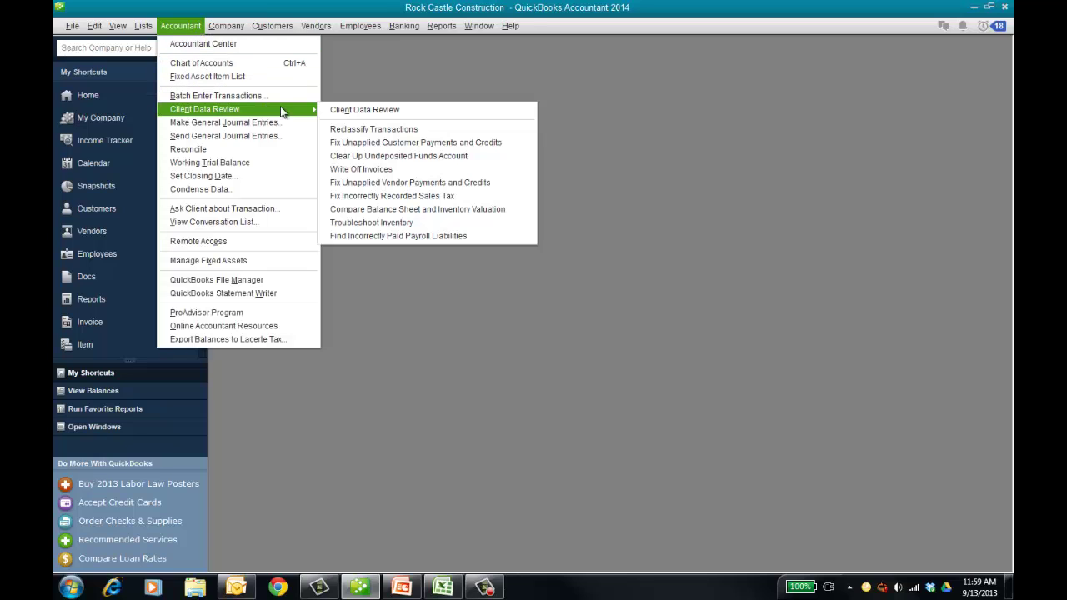
{"action": "left_click", "coordinate": [432, 130]}
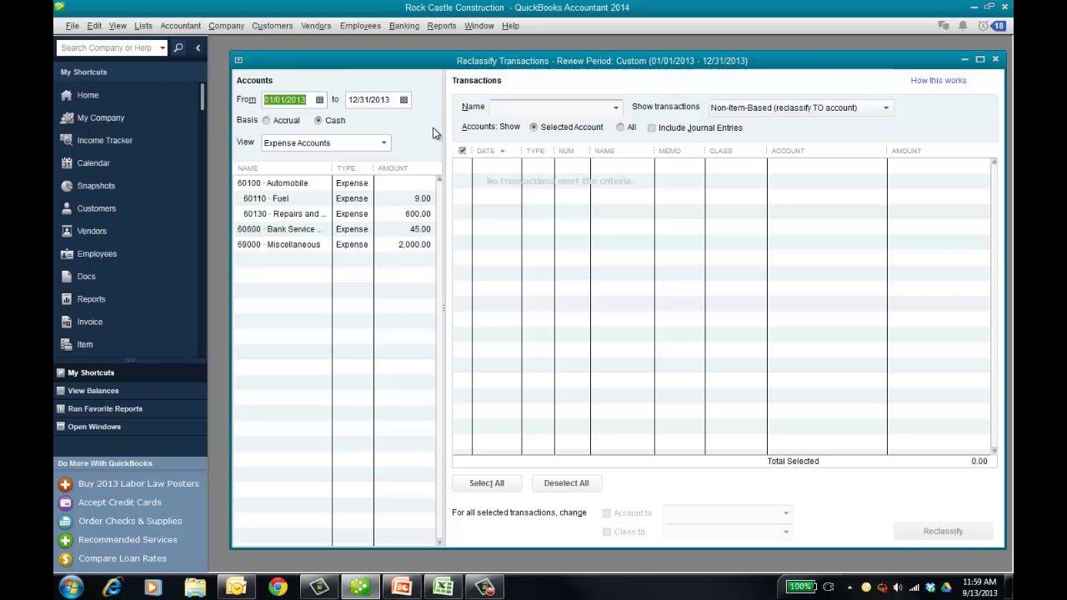
{"action": "left_click_drag", "start_coordinate": [511, 65], "coordinate": [499, 60]}
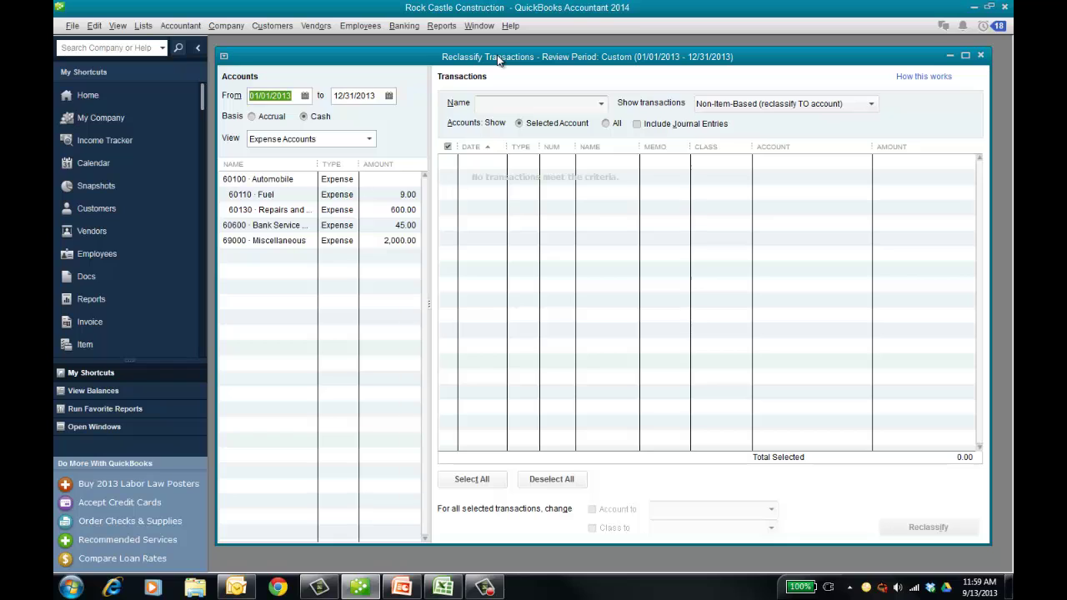
Try to reclassify all 69000 · Miscellaneous transactions to another account, and deselect them again.
{"action": "left_click", "coordinate": [292, 240]}
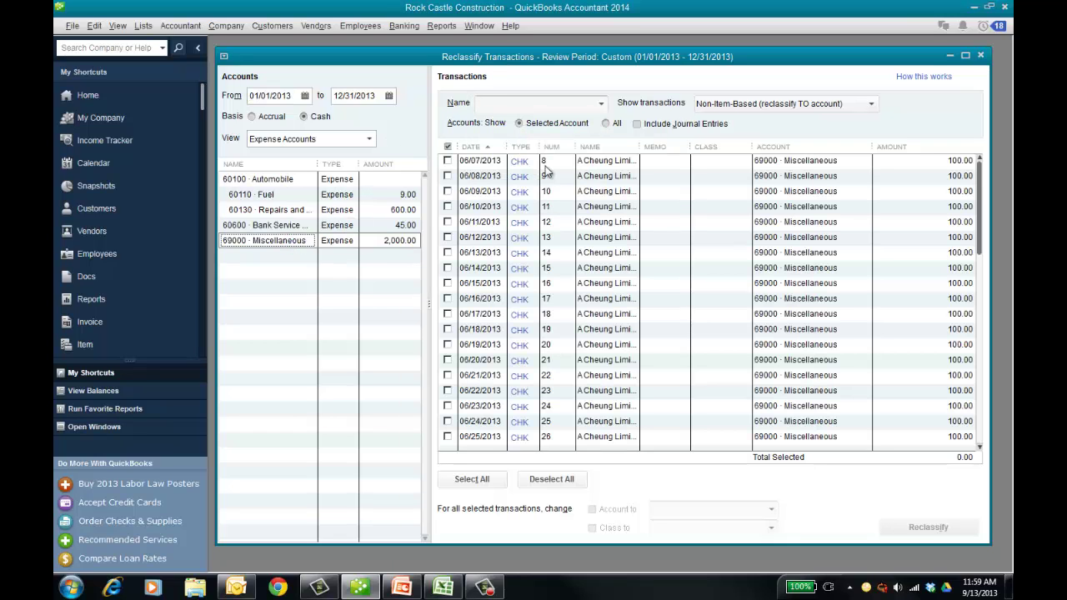
{"action": "left_click", "coordinate": [472, 480]}
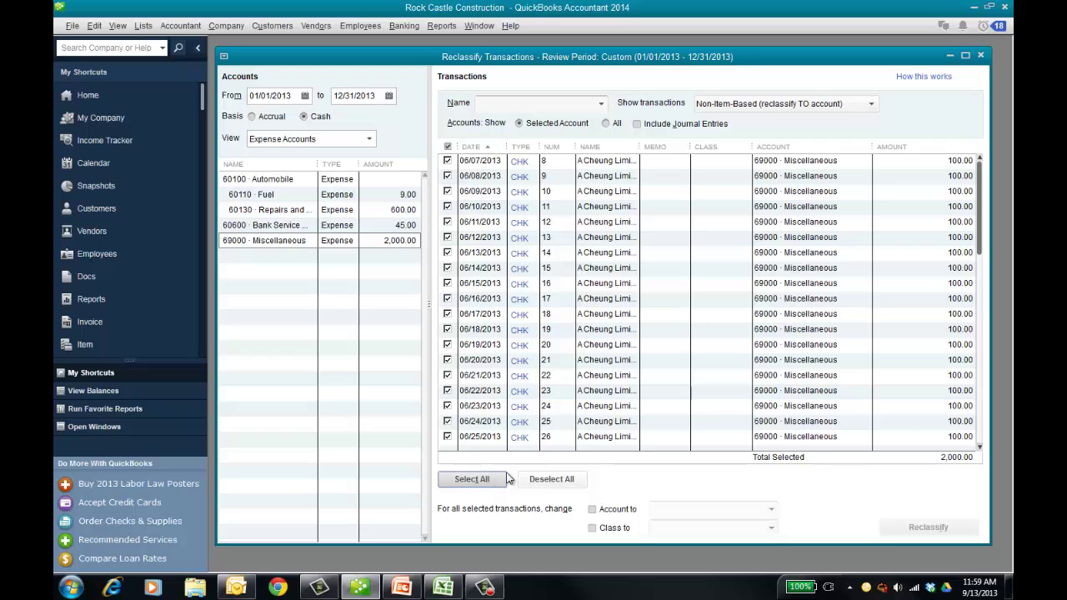
{"action": "left_click", "coordinate": [592, 509]}
{"action": "left_click", "coordinate": [770, 511]}
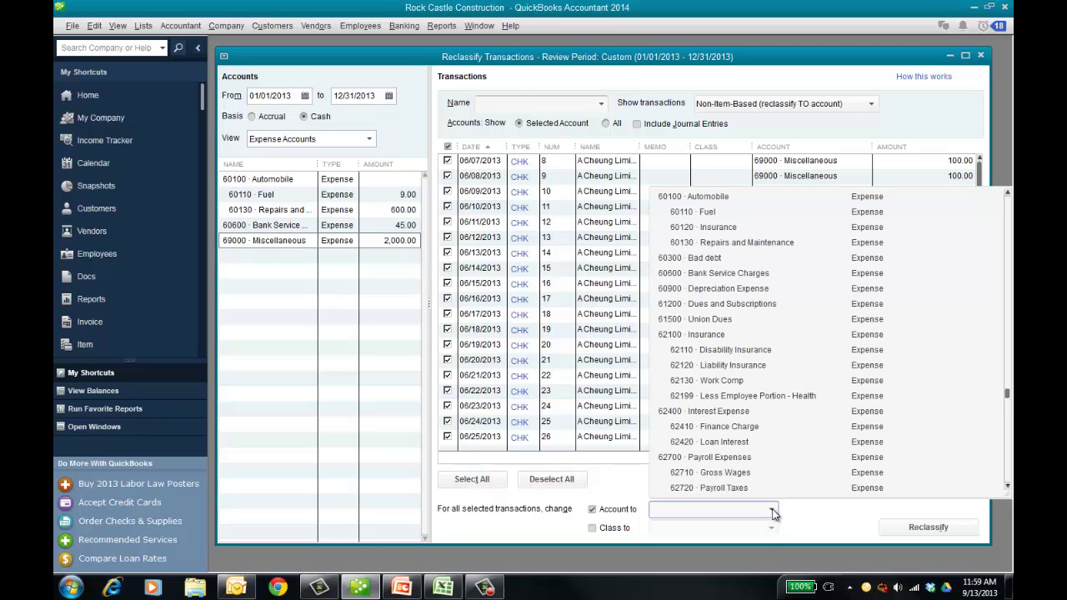
{"action": "left_click", "coordinate": [557, 482]}
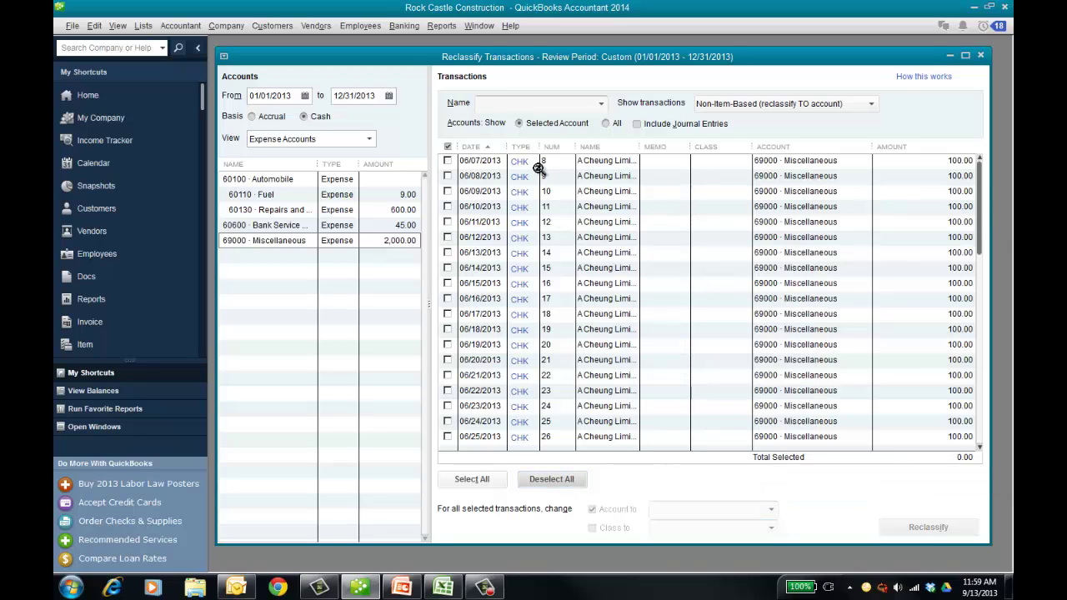
List the Balance Sheet accounts and show the transactions written from the selected account for Wrong Account.
{"action": "left_click", "coordinate": [369, 142]}
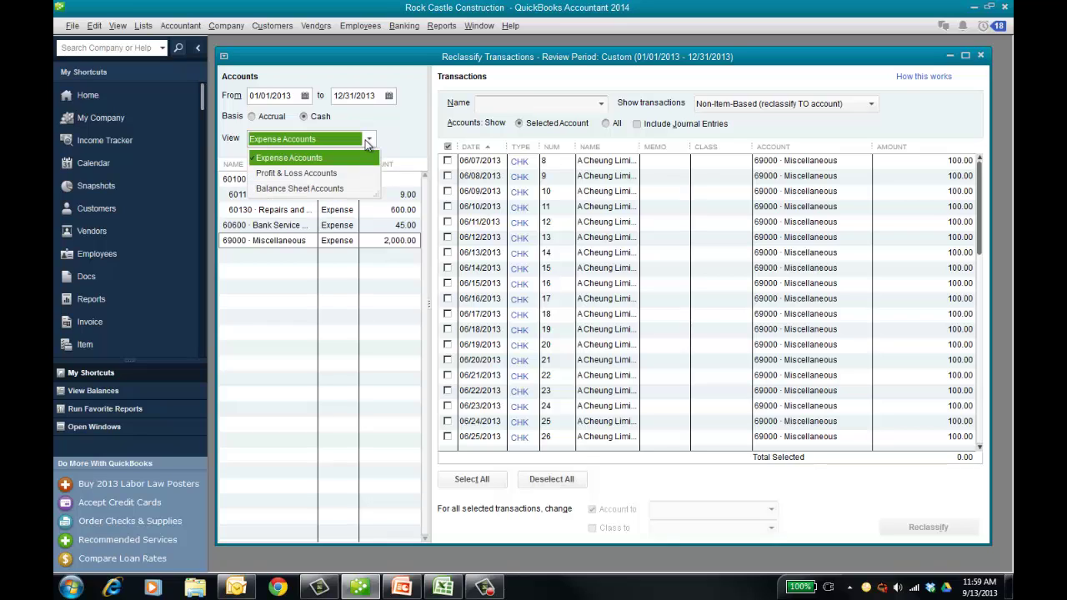
{"action": "left_click", "coordinate": [344, 189]}
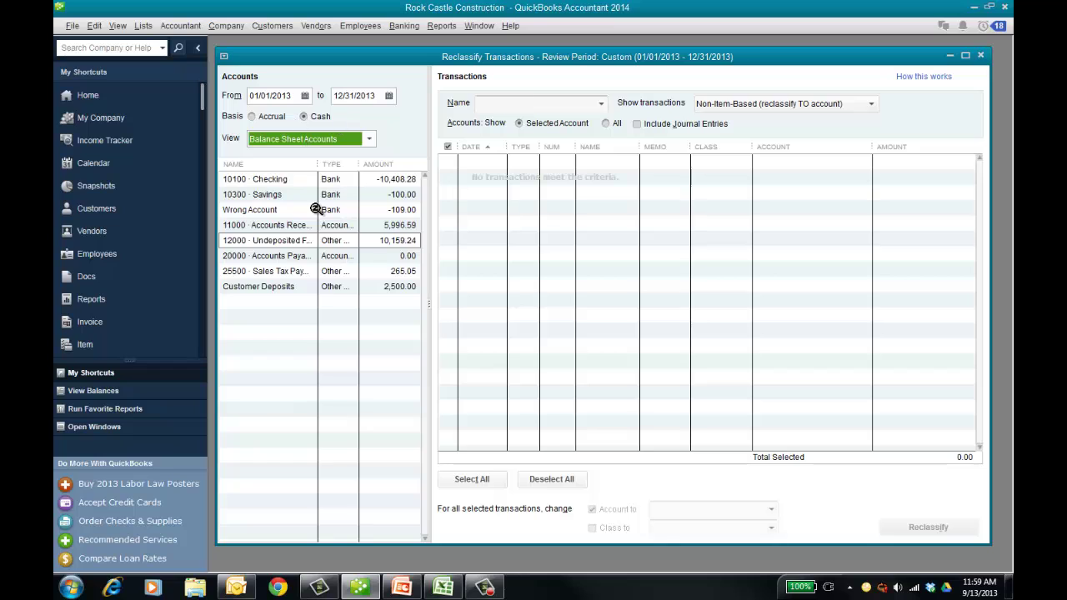
{"action": "left_click", "coordinate": [873, 109]}
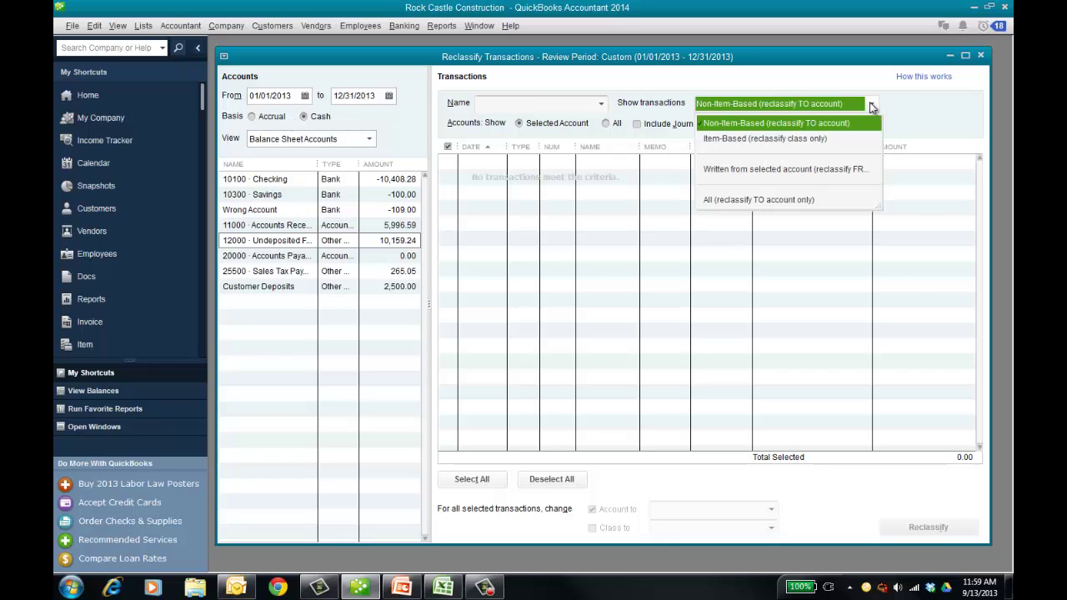
{"action": "left_click", "coordinate": [755, 167]}
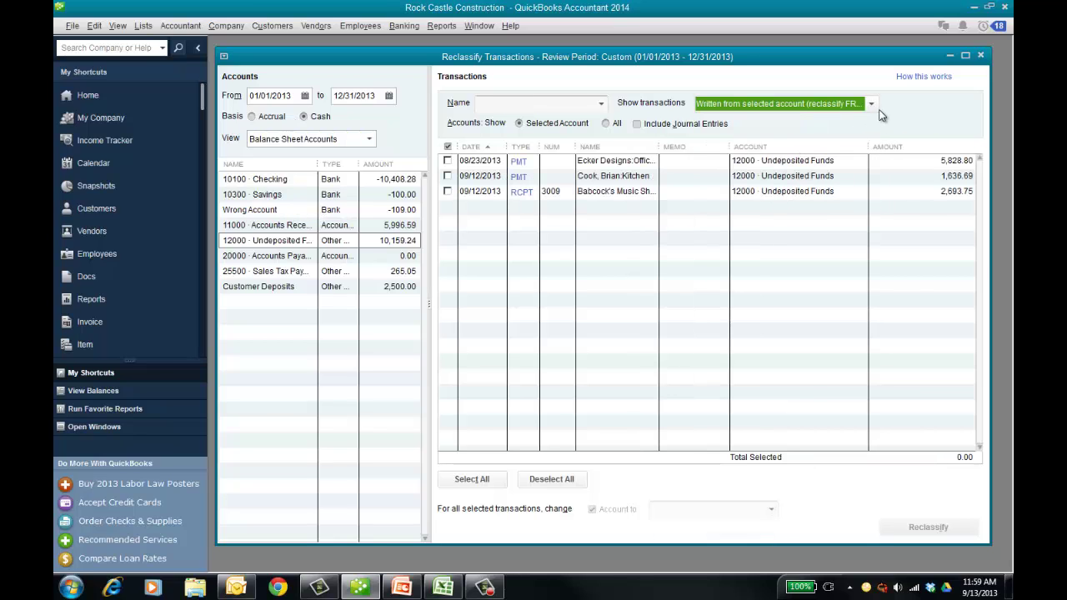
{"action": "left_click", "coordinate": [291, 210]}
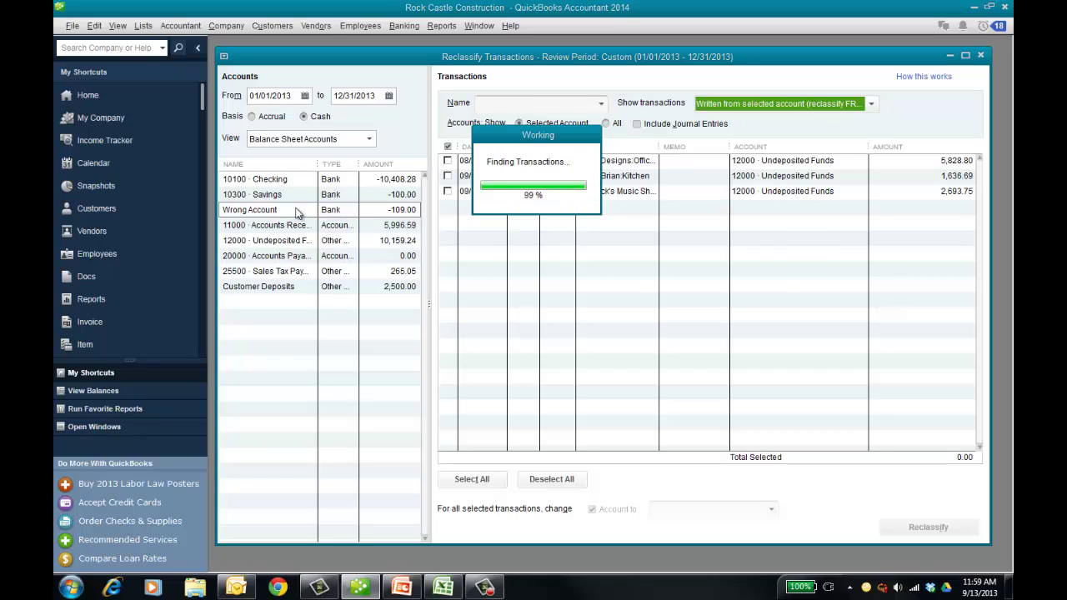
Select all Wrong Account transactions and choose 10100 · Checking as the account to change them to.
{"action": "left_click", "coordinate": [472, 479]}
{"action": "left_click", "coordinate": [765, 516]}
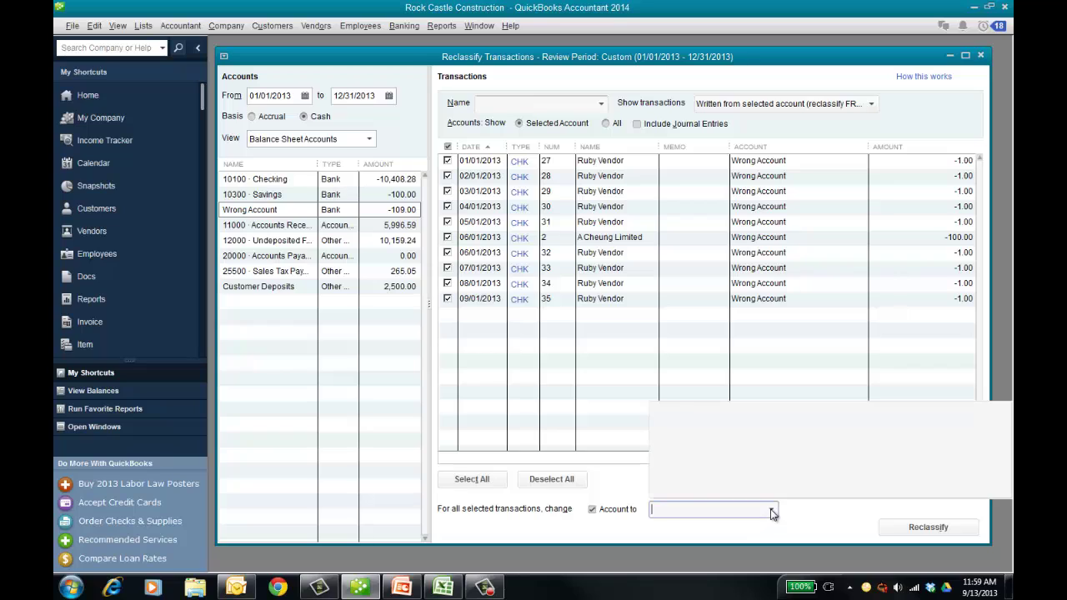
{"action": "left_click", "coordinate": [722, 459]}
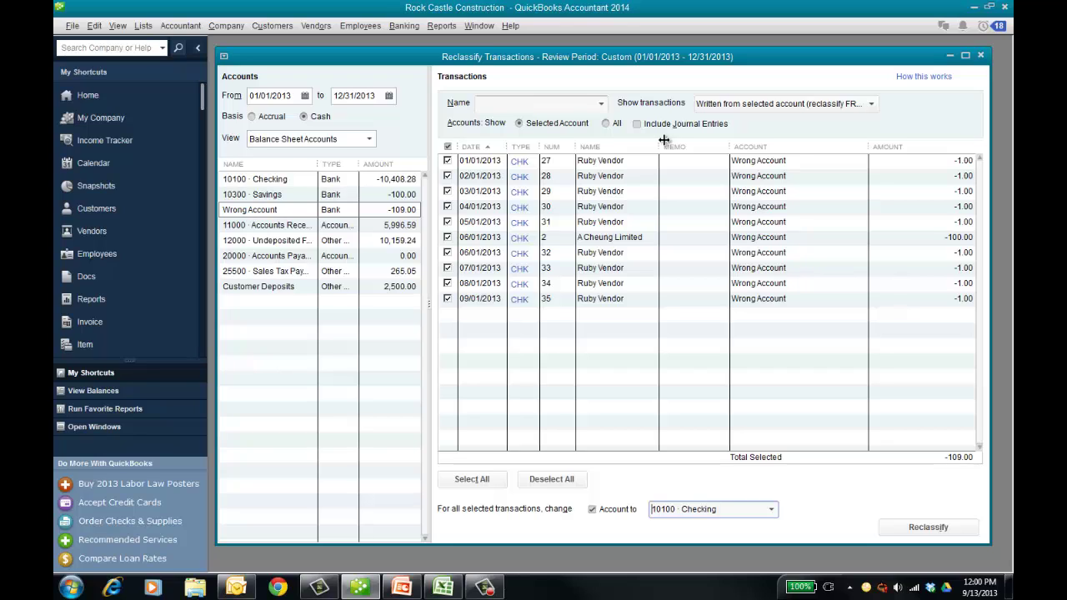
Open check 27 to examine its bank account options, and close both the check and Reclassify Transactions without saving changes.
{"action": "left_click", "coordinate": [520, 161]}
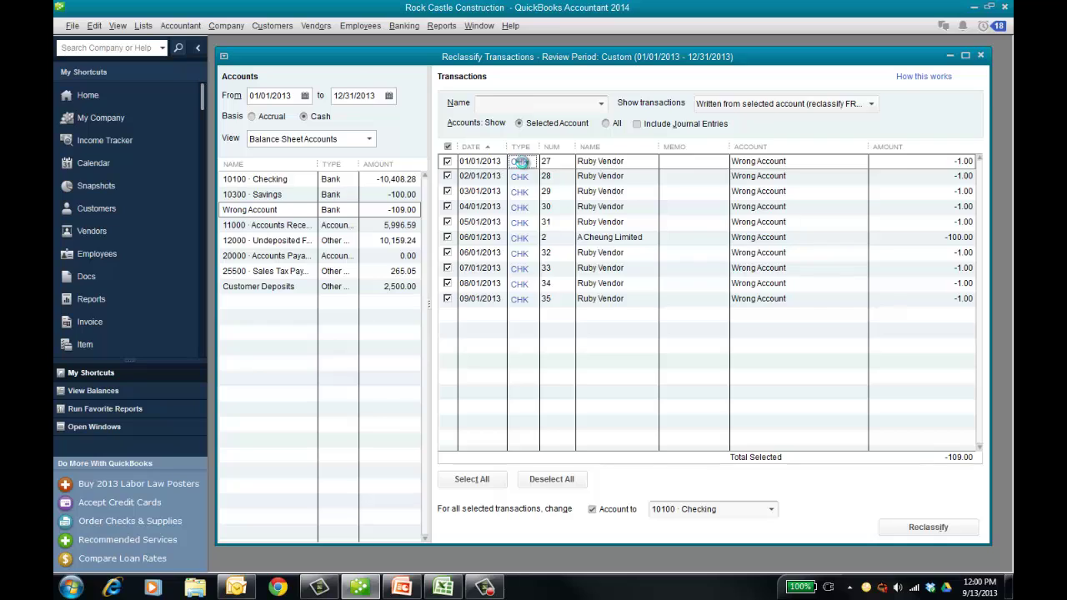
{"action": "left_click", "coordinate": [561, 156]}
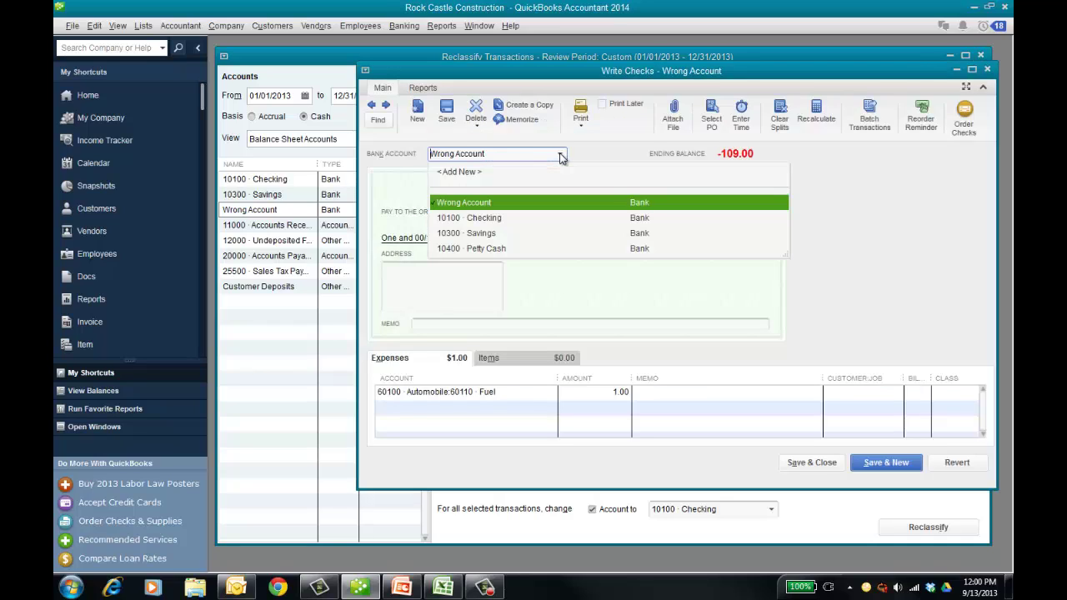
{"action": "left_click", "coordinate": [561, 156]}
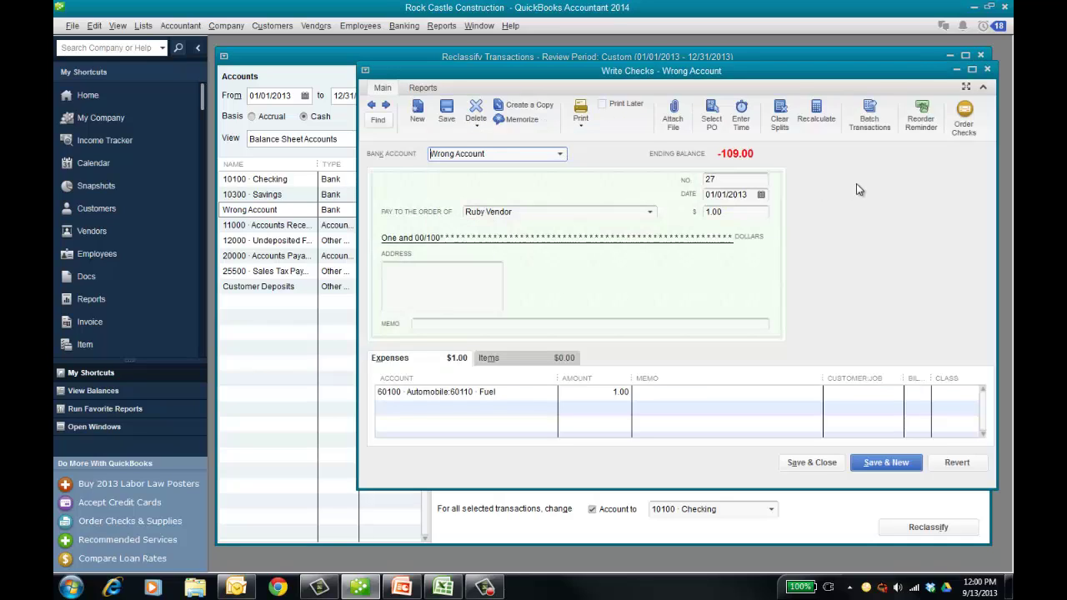
{"action": "left_click", "coordinate": [987, 69]}
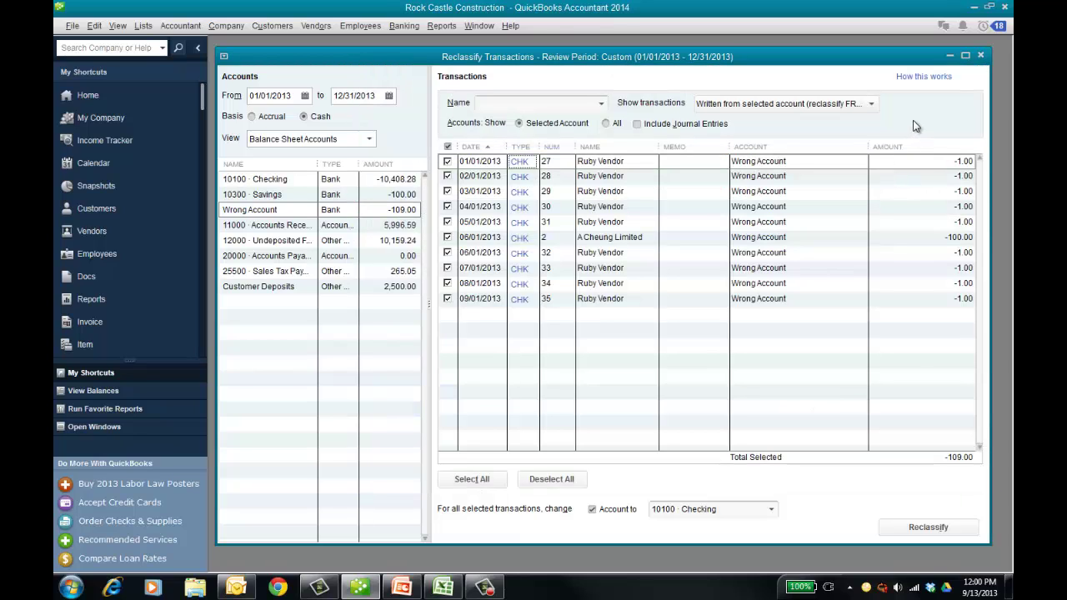
{"action": "left_click", "coordinate": [981, 55]}
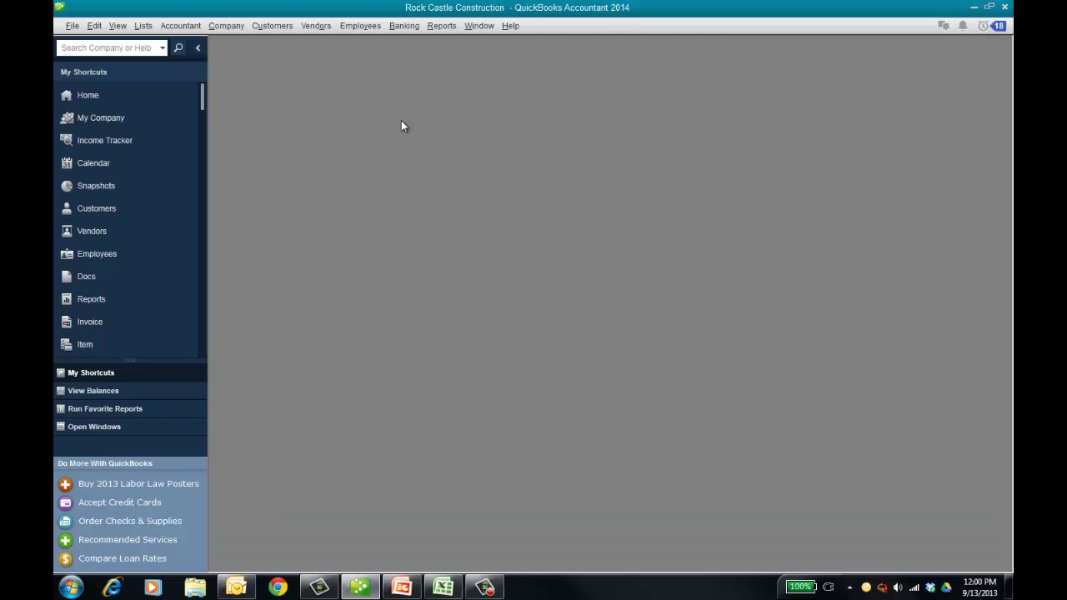
Open Batch Enter Transactions, and enlarge and reposition its window.
{"action": "left_click", "coordinate": [182, 26]}
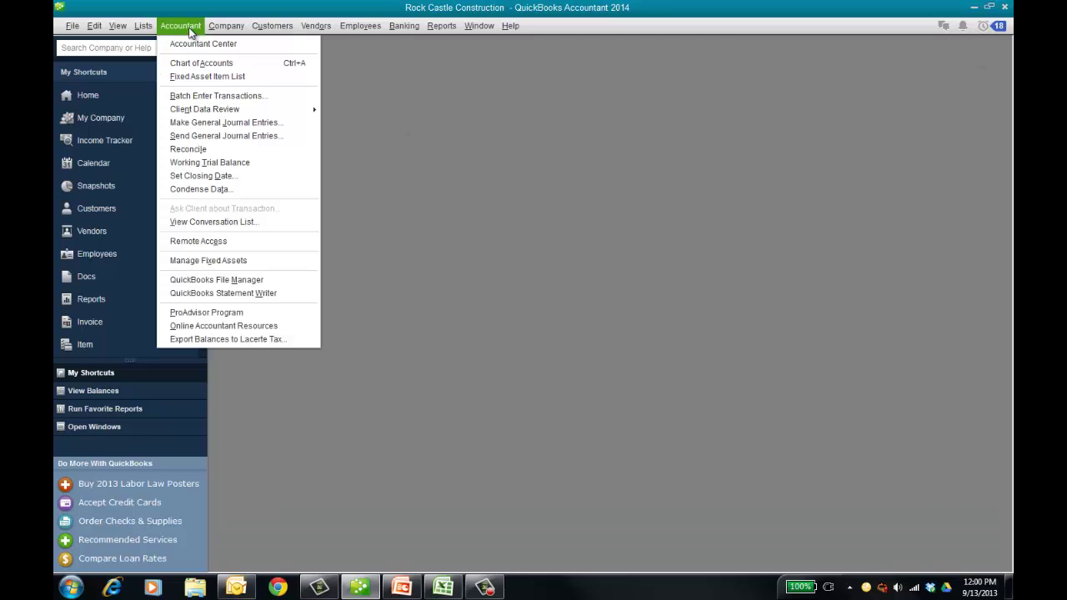
{"action": "left_click", "coordinate": [262, 97]}
{"action": "left_click_drag", "start_coordinate": [615, 138], "coordinate": [568, 89]}
{"action": "left_click_drag", "start_coordinate": [917, 432], "coordinate": [989, 535]}
{"action": "left_click_drag", "start_coordinate": [736, 97], "coordinate": [706, 75]}
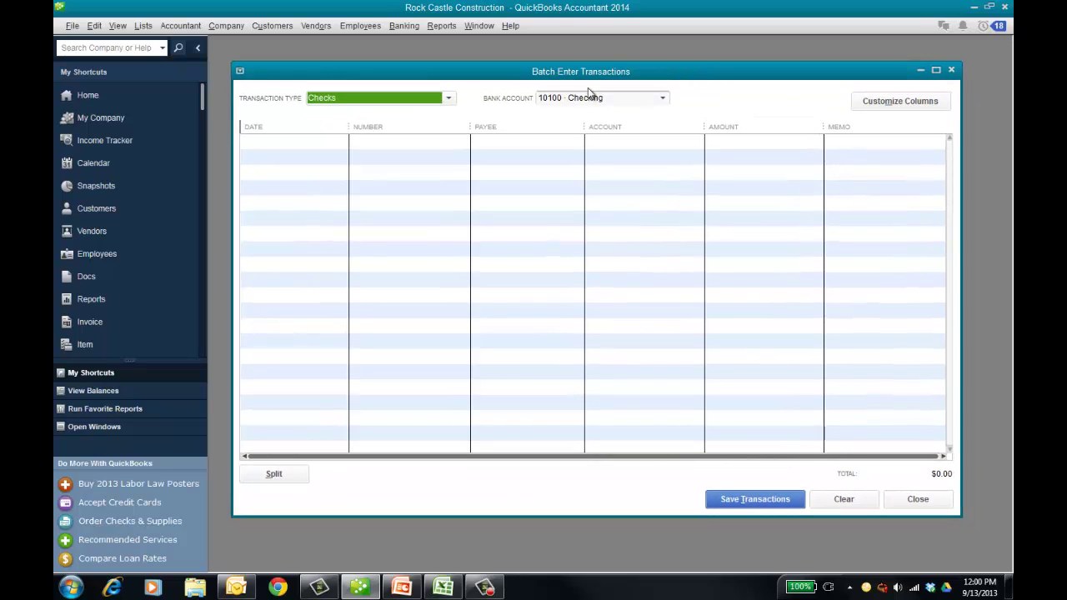
Set the batch transaction type to Bills & Bill Credits and adjust the window's position.
{"action": "left_click", "coordinate": [451, 99]}
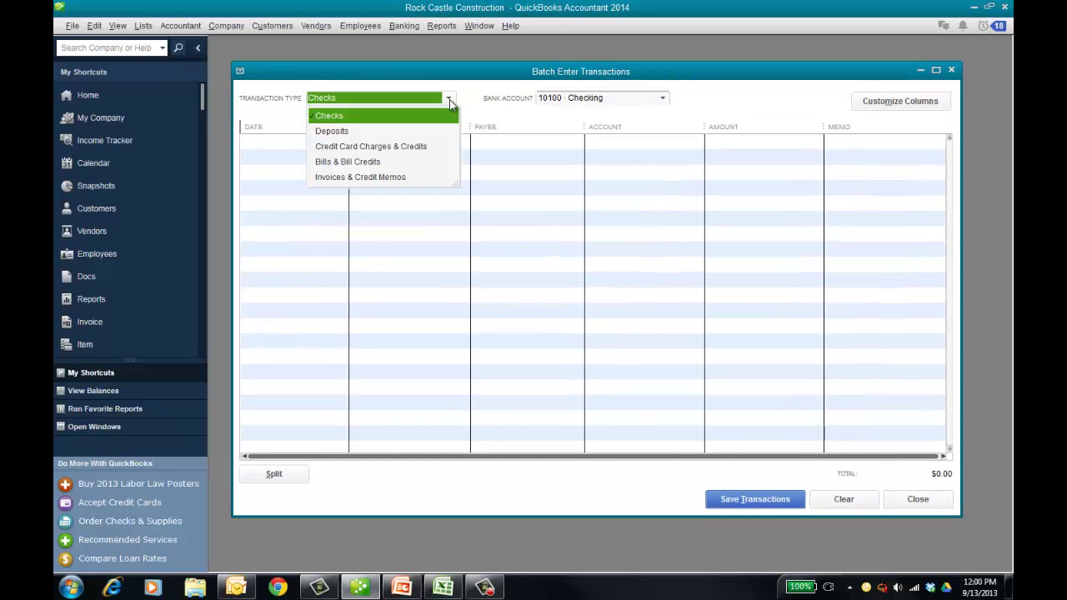
{"action": "left_click", "coordinate": [376, 160]}
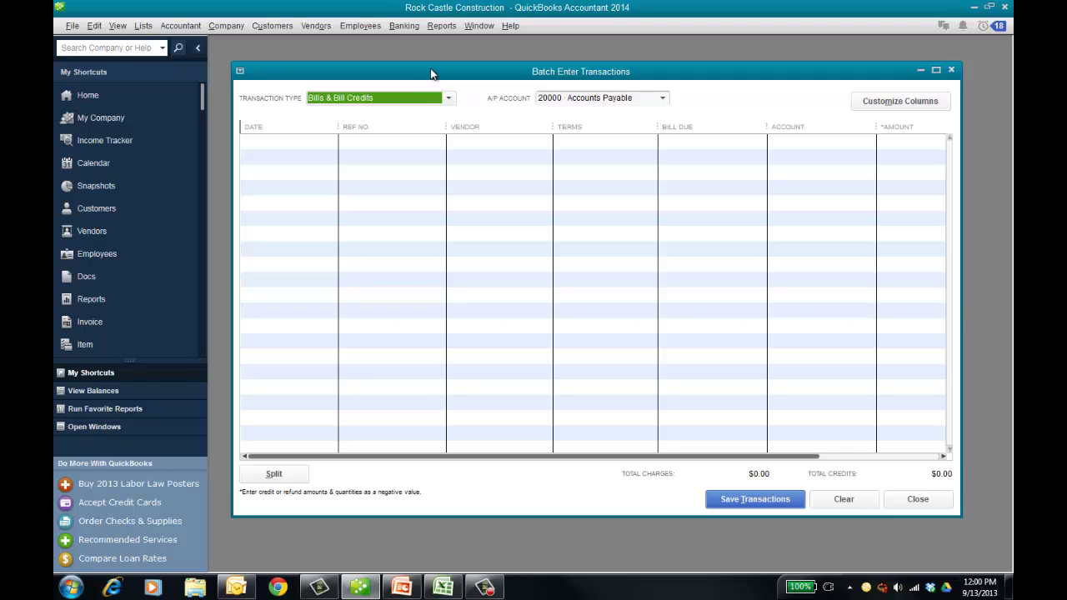
{"action": "left_click_drag", "start_coordinate": [431, 74], "coordinate": [419, 70]}
Customize the bill entry columns by removing Memo from the chosen columns.
{"action": "left_click", "coordinate": [880, 98]}
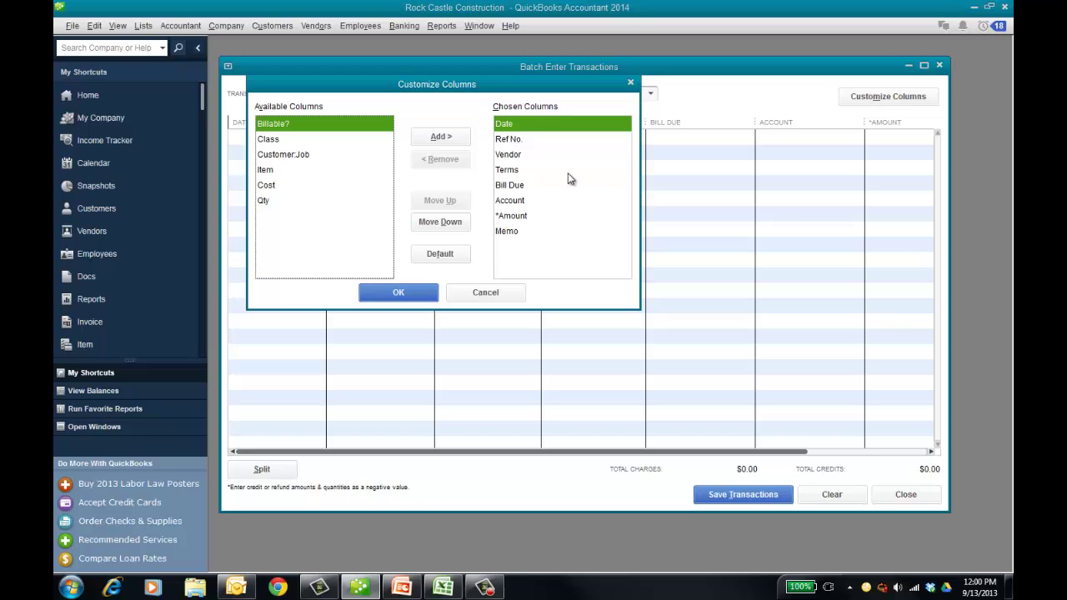
{"action": "left_click", "coordinate": [517, 171]}
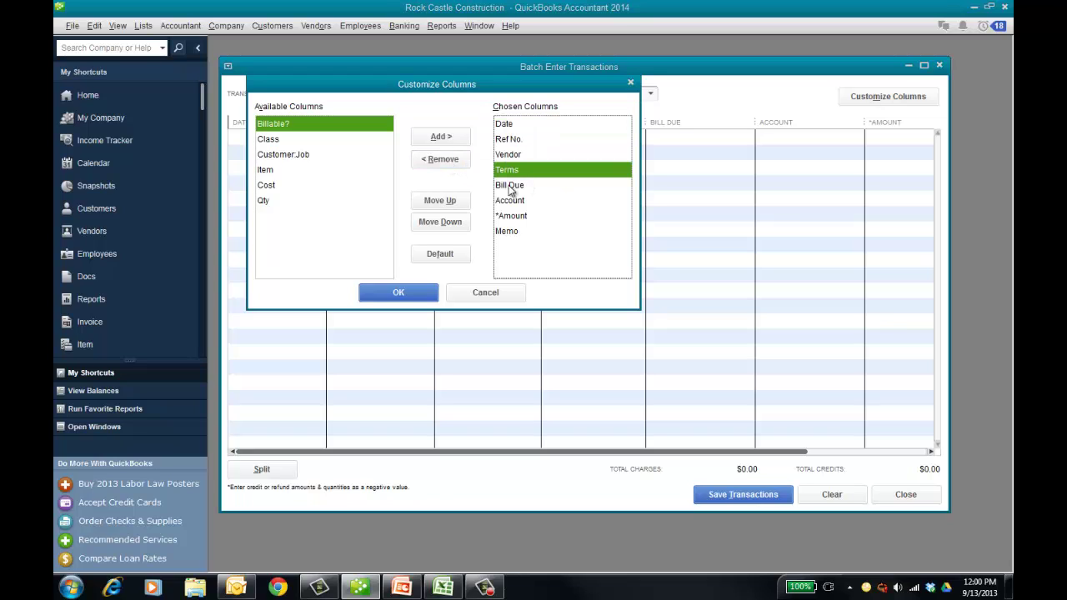
{"action": "left_click", "coordinate": [512, 232]}
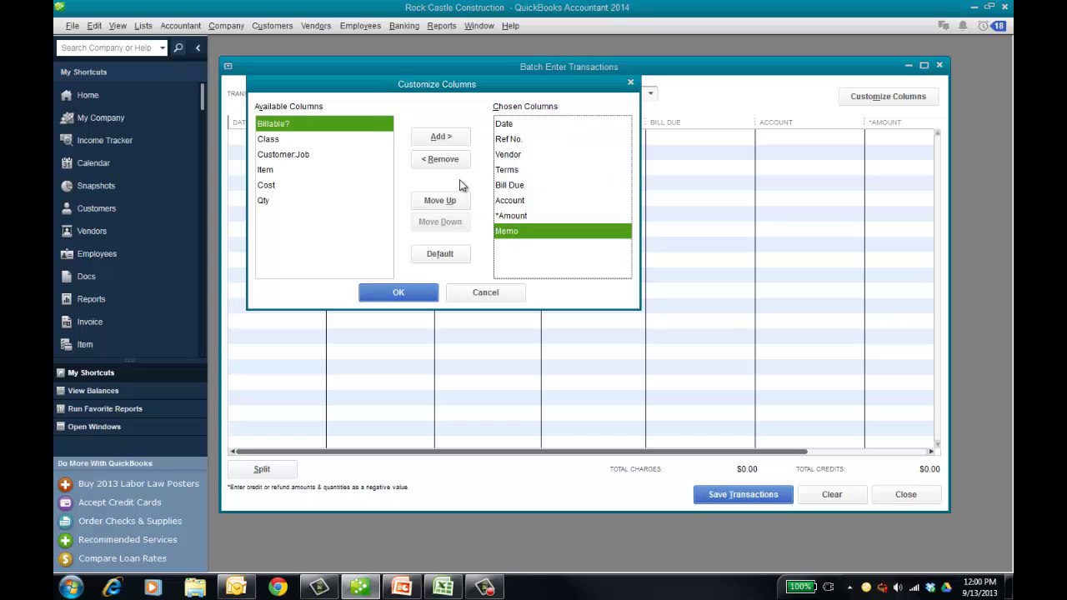
{"action": "left_click", "coordinate": [440, 159]}
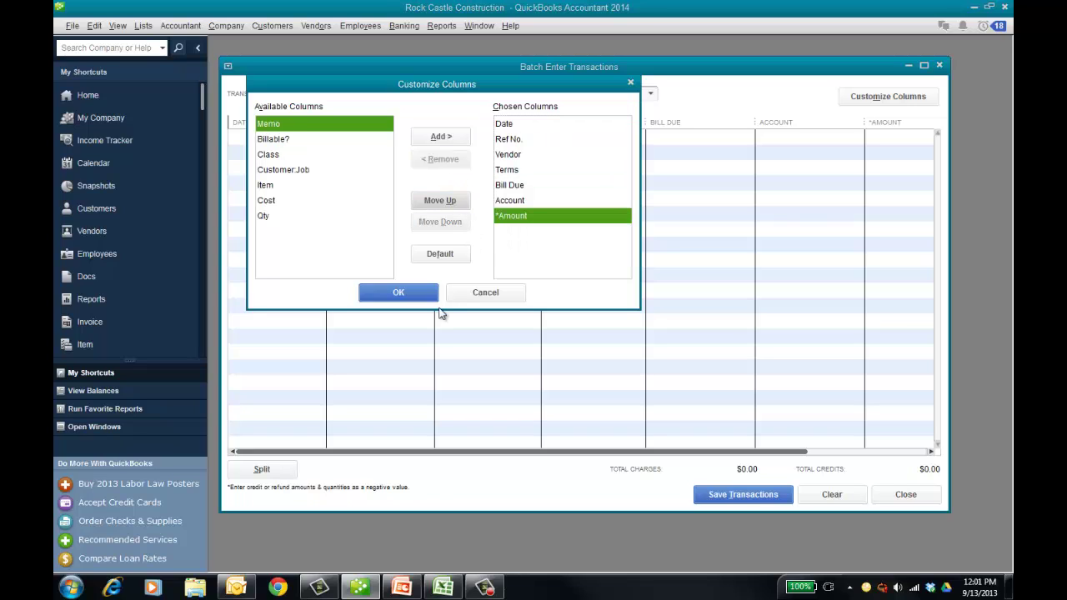
{"action": "key", "text": "Return"}
Enter a bill dated 09/13/2013 with reference number 34, vendor A Cheung Limited and amount 500 in the first row.
{"action": "left_click", "coordinate": [304, 142]}
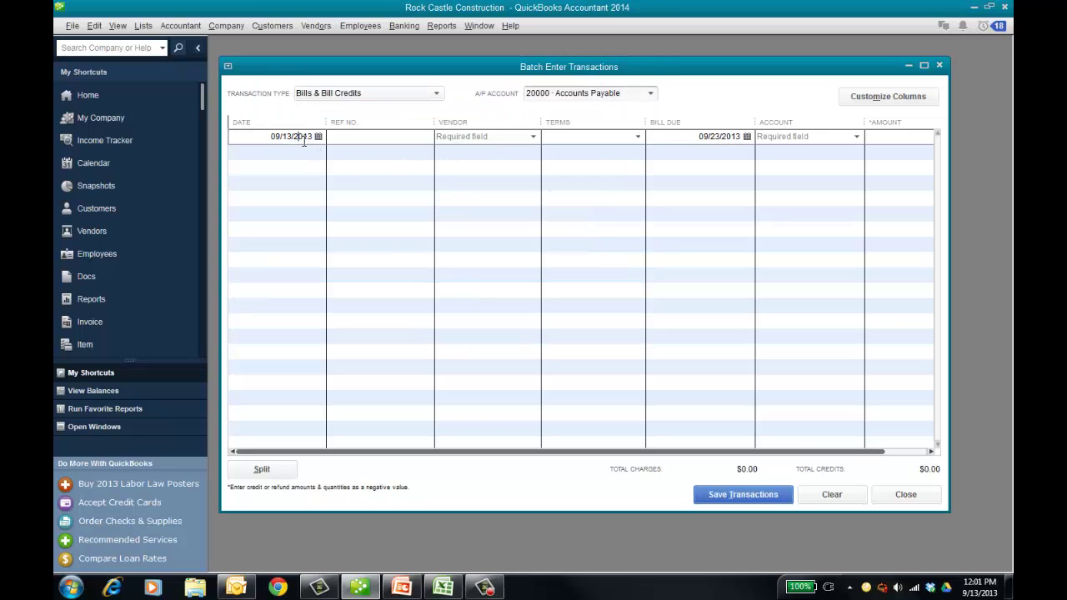
{"action": "key", "text": "Tab"}
{"action": "type", "text": "34"}
{"action": "key", "text": "Tab"}
{"action": "type", "text": "a"}
{"action": "key", "text": "Tab"}
{"action": "key", "text": "Tab"}
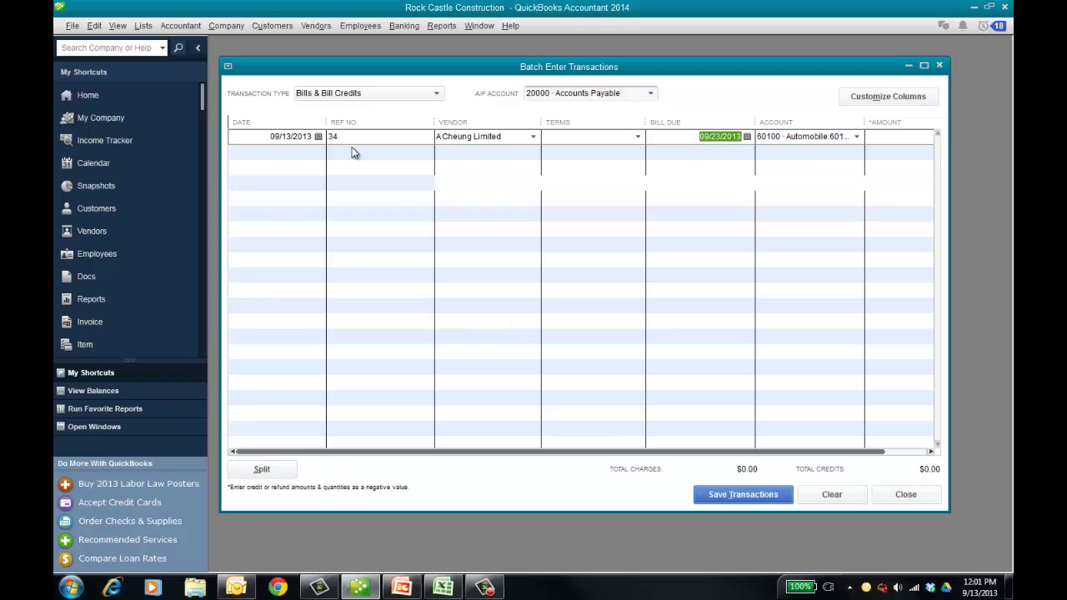
{"action": "key", "text": "Tab"}
{"action": "key", "text": "Tab"}
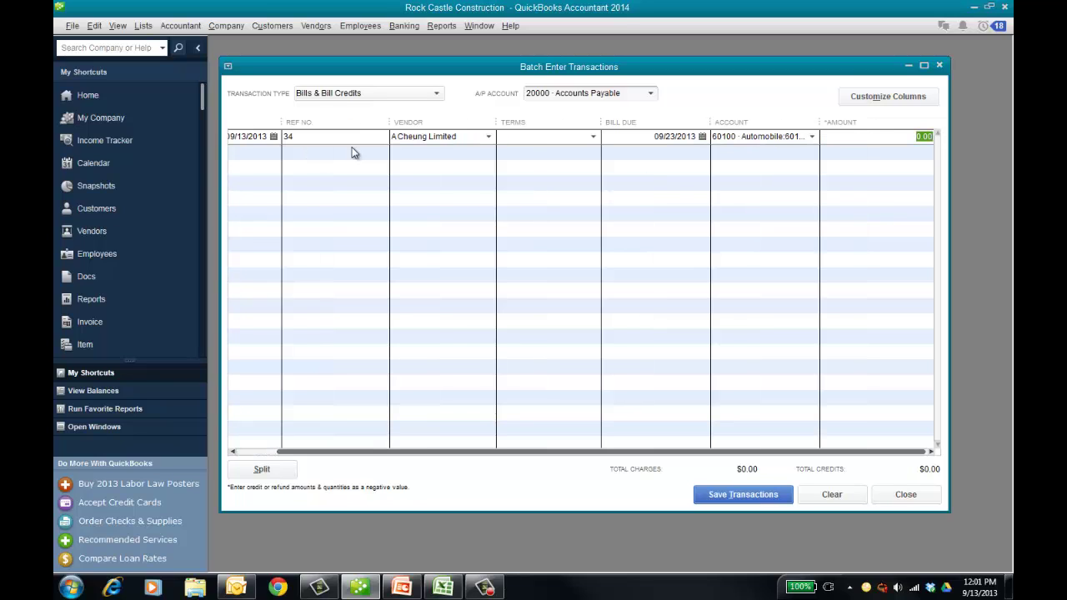
{"action": "type", "text": "500"}
{"action": "key", "text": "Tab"}
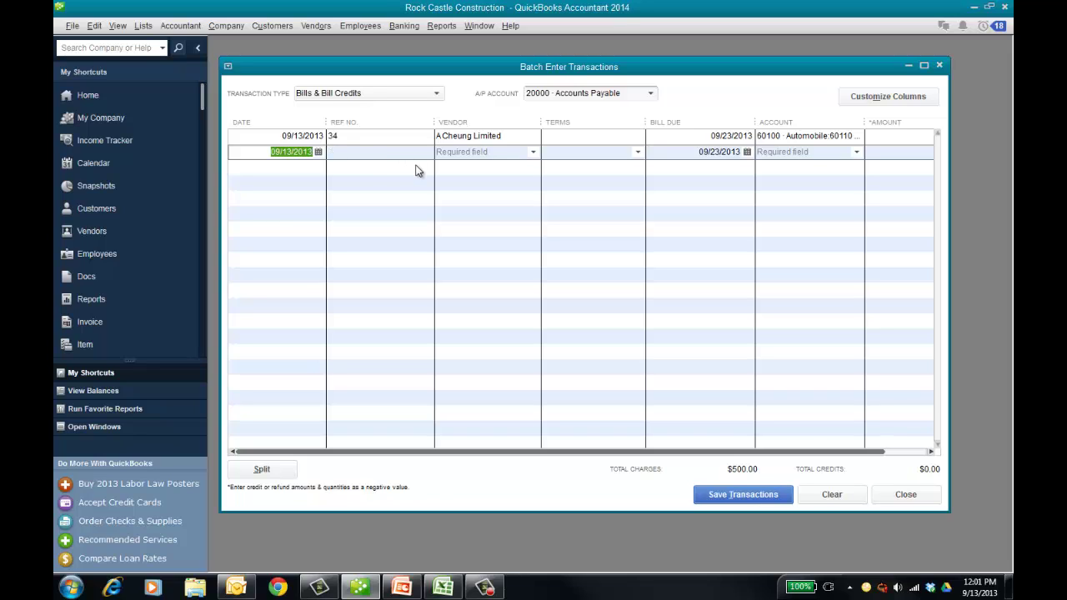
Clear the batch entries and set the transaction type to Invoices & Credit Memos.
{"action": "left_click", "coordinate": [833, 494]}
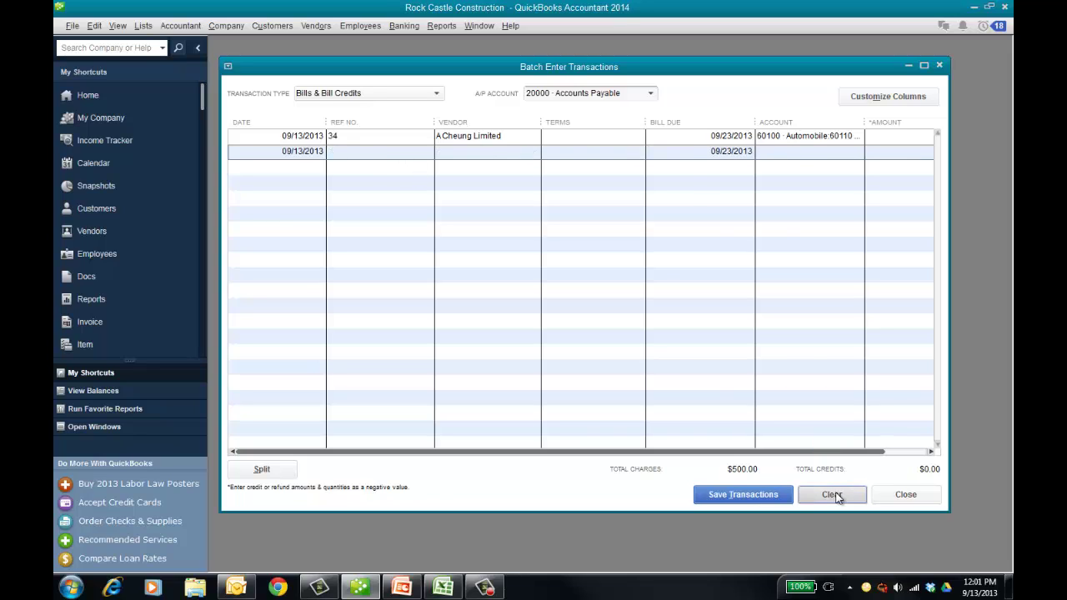
{"action": "left_click", "coordinate": [506, 188]}
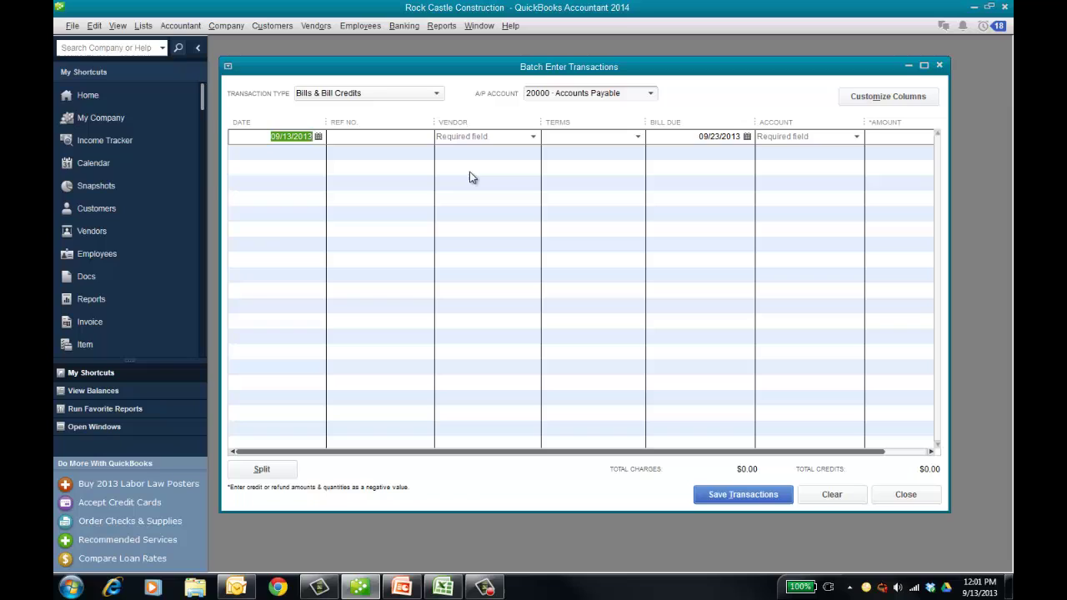
{"action": "left_click", "coordinate": [436, 94]}
{"action": "left_click", "coordinate": [369, 172]}
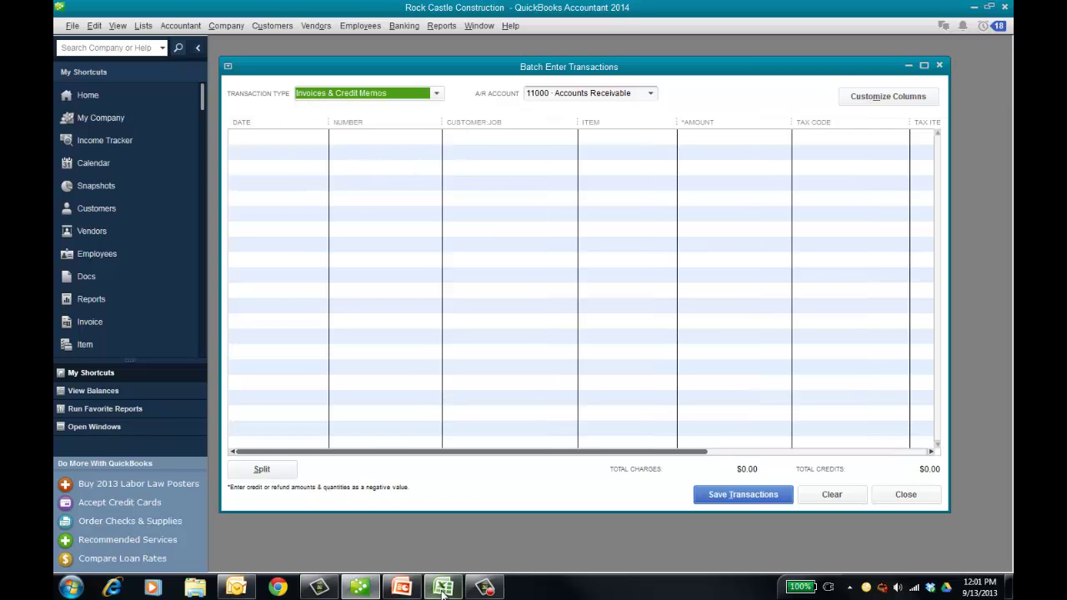
Maximize the batch entry window, collapse the shortcuts sidebar, and copy the selected invoice rows from BET 2014.xlsx in Excel.
{"action": "left_click", "coordinate": [924, 65]}
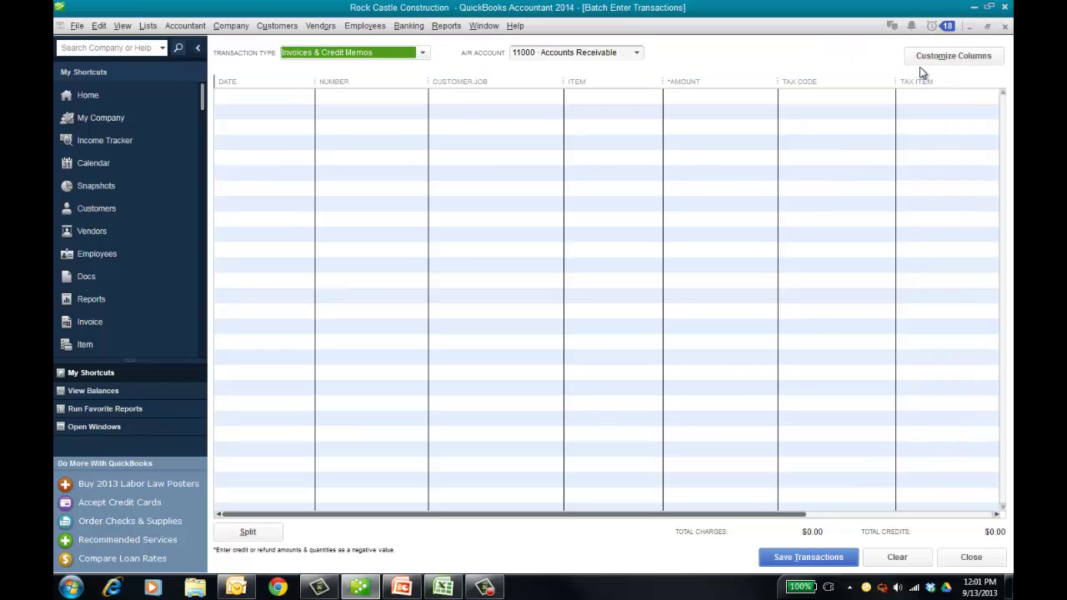
{"action": "left_click", "coordinate": [199, 47]}
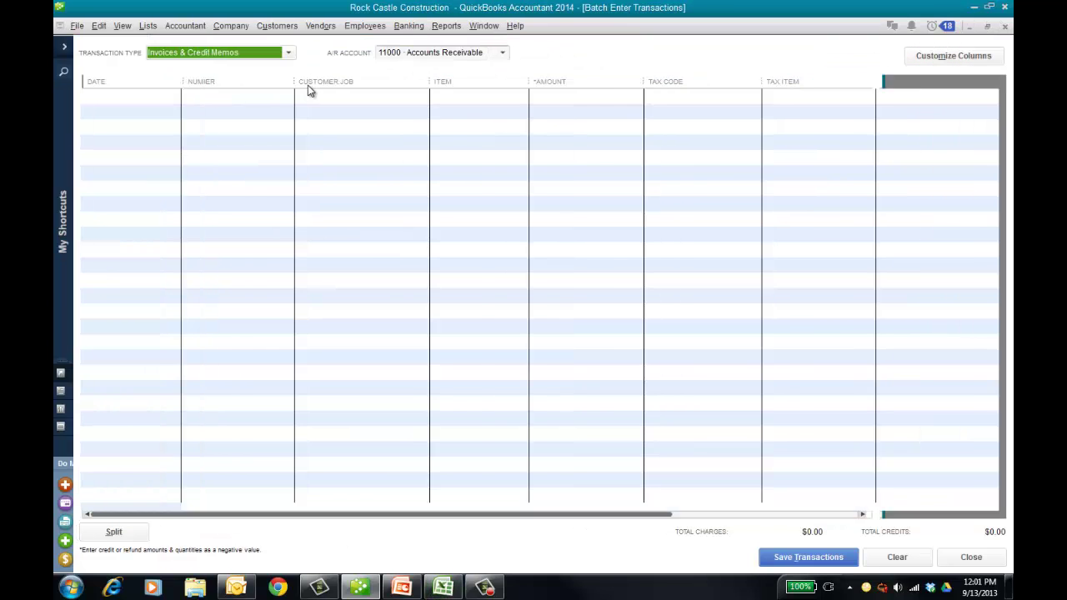
{"action": "left_click", "coordinate": [444, 587]}
{"action": "left_click_drag", "start_coordinate": [601, 71], "coordinate": [606, 138]}
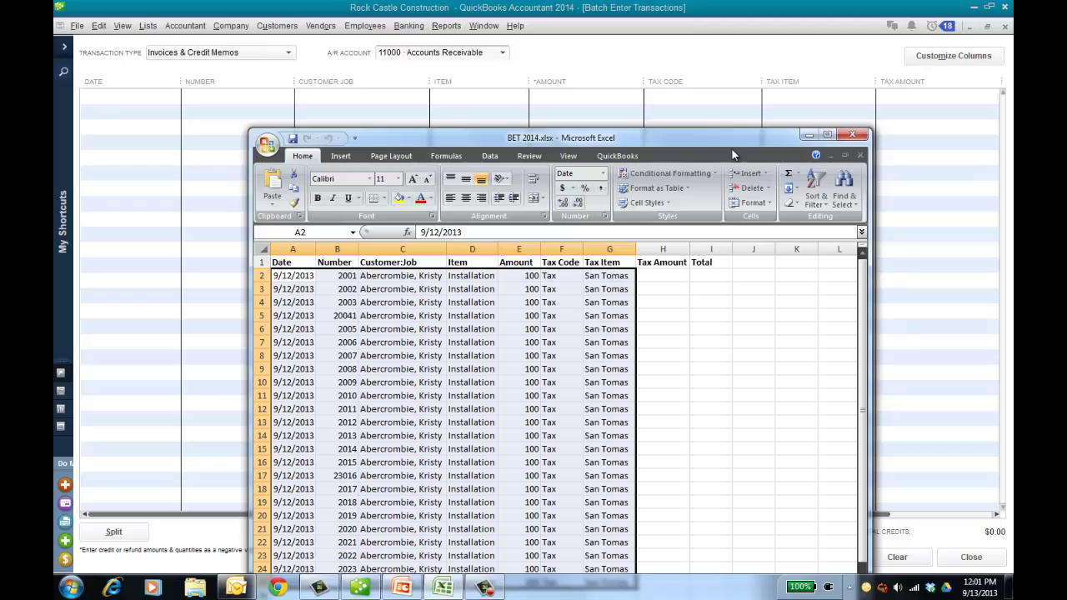
{"action": "left_click_drag", "start_coordinate": [734, 140], "coordinate": [759, 113]}
{"action": "right_click", "coordinate": [475, 277]}
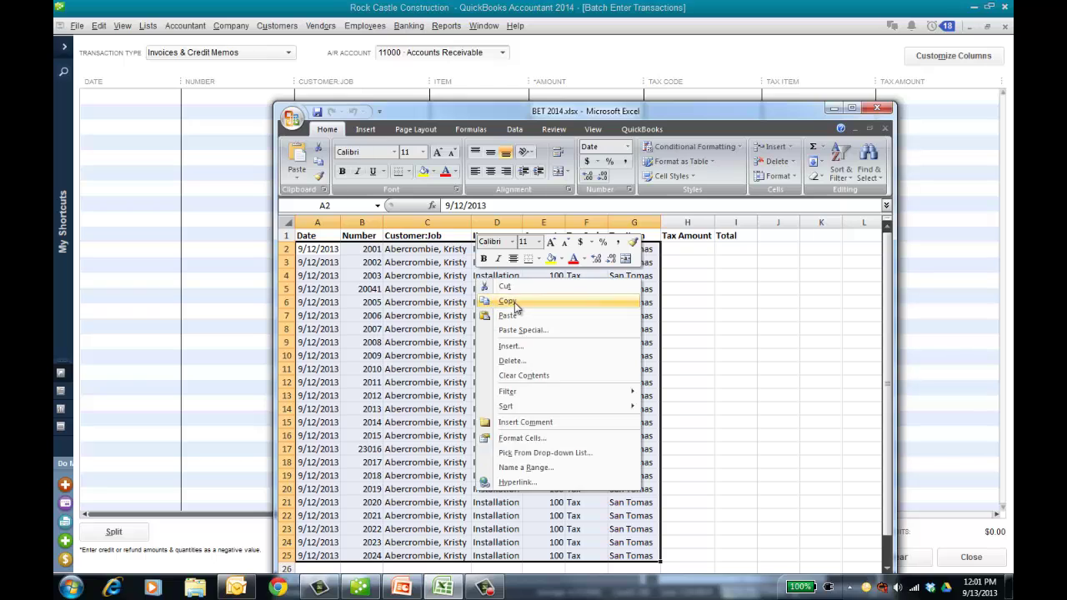
{"action": "left_click", "coordinate": [509, 303]}
Paste the copied invoice rows into the batch entry grid starting at the first row, then review the available transaction types.
{"action": "left_click", "coordinate": [117, 98]}
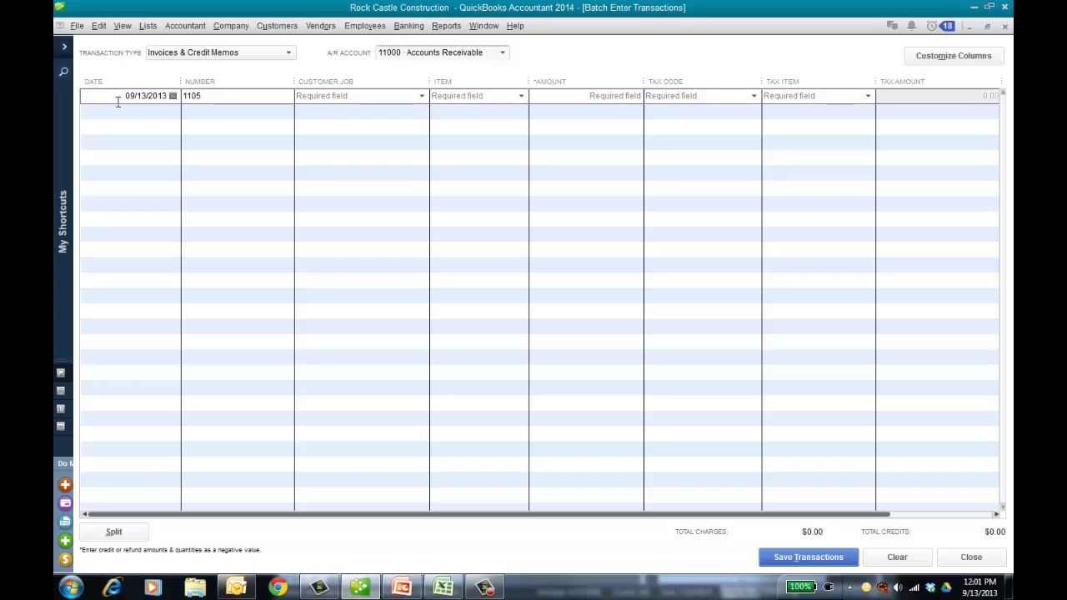
{"action": "key", "text": "ctrl+v"}
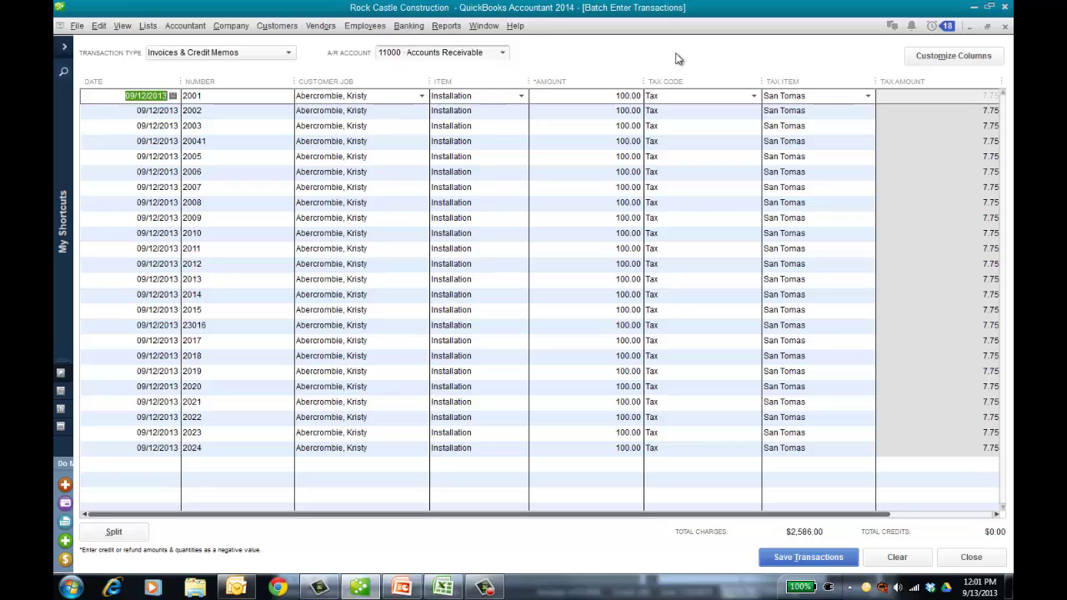
{"action": "left_click", "coordinate": [289, 53]}
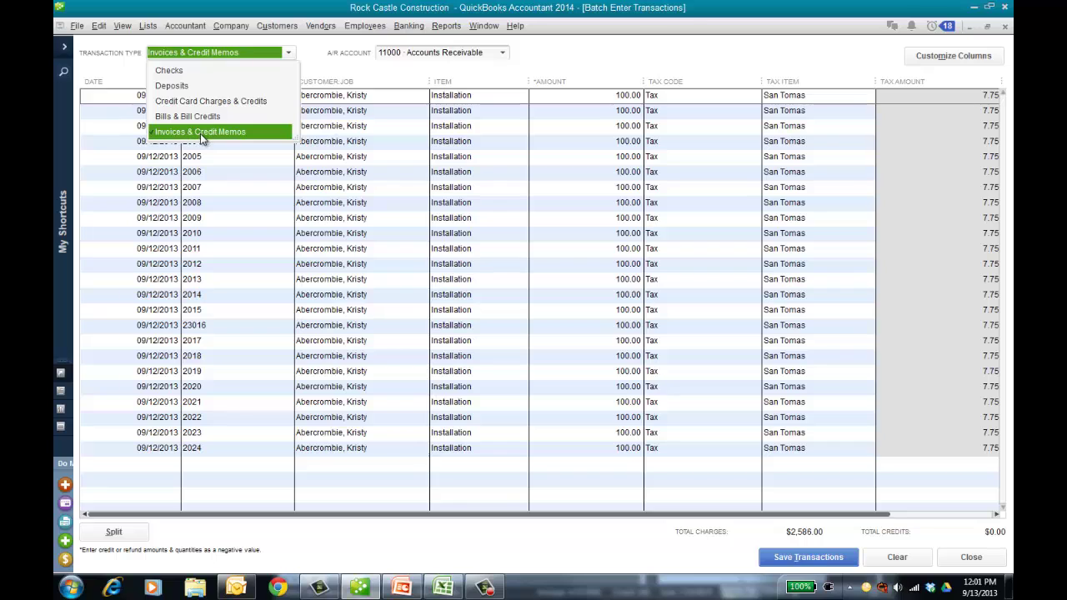
{"action": "left_click", "coordinate": [593, 64]}
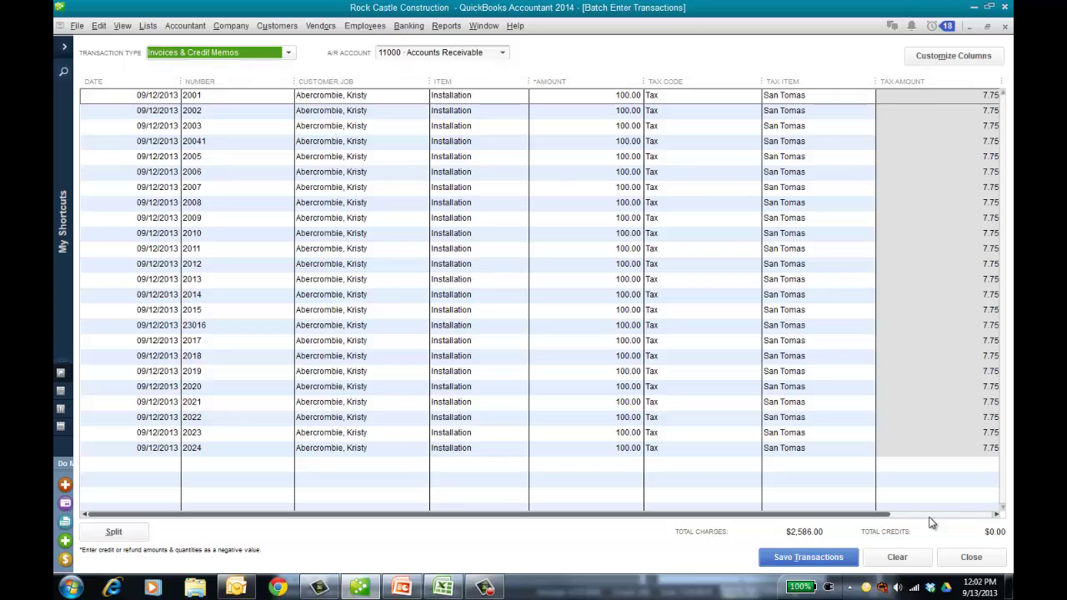
Clear the unsaved invoices and close the batch entry window.
{"action": "left_click", "coordinate": [906, 556]}
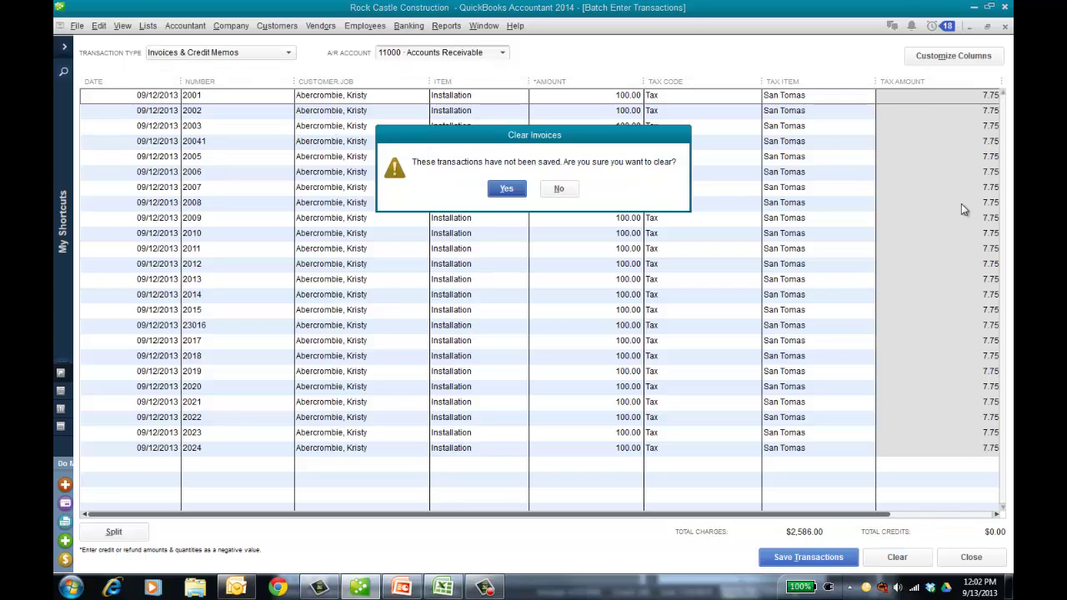
{"action": "left_click", "coordinate": [507, 188]}
{"action": "left_click", "coordinate": [1006, 28]}
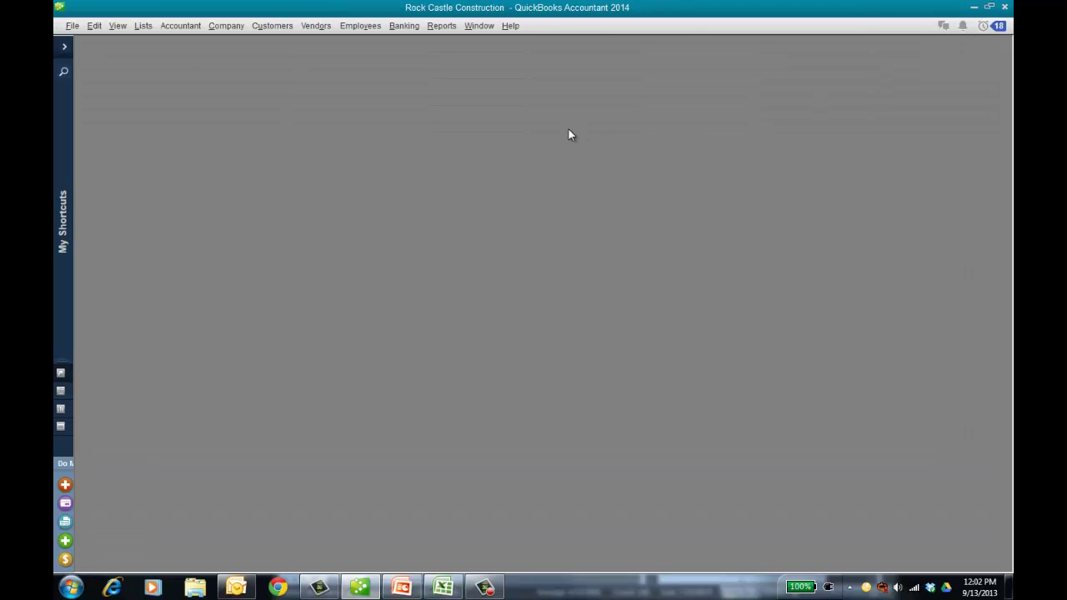
Open Send General Journal Entries and enlarge its window to show more entries.
{"action": "left_click", "coordinate": [181, 26]}
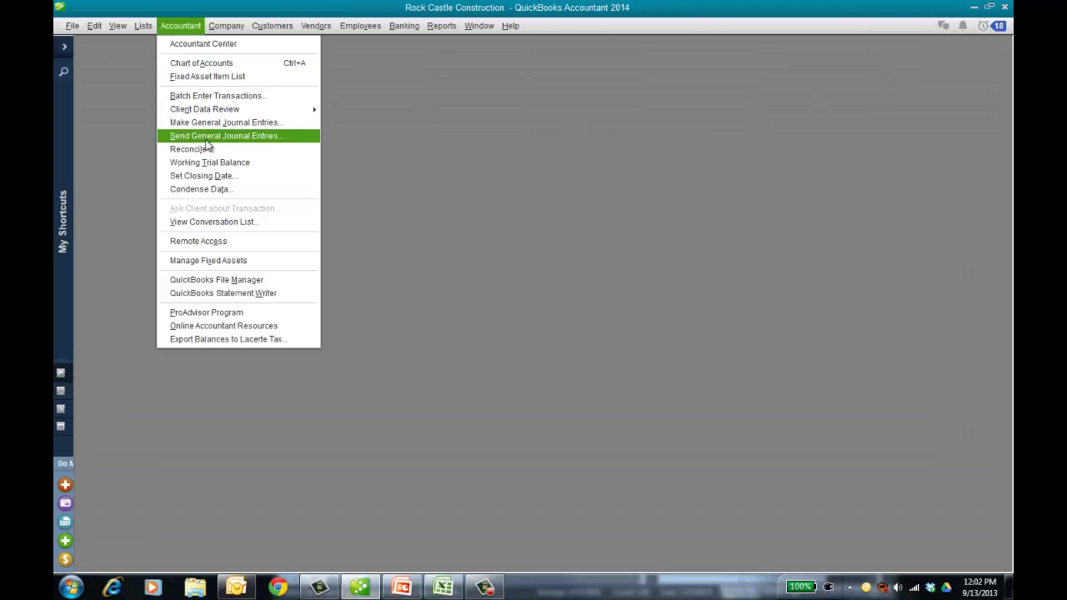
{"action": "left_click", "coordinate": [240, 138]}
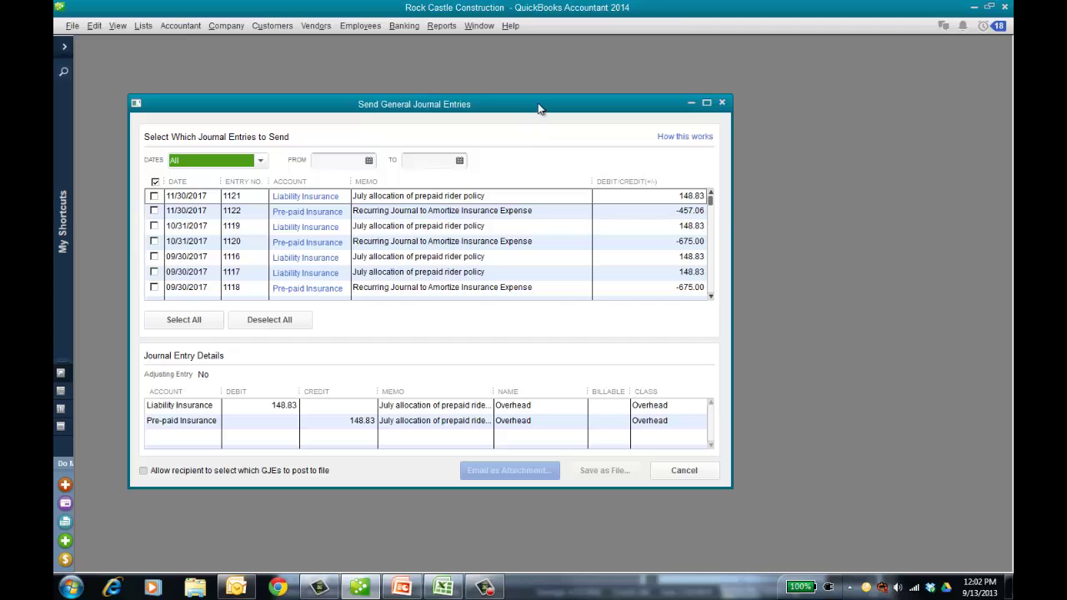
{"action": "left_click_drag", "start_coordinate": [539, 105], "coordinate": [536, 62]}
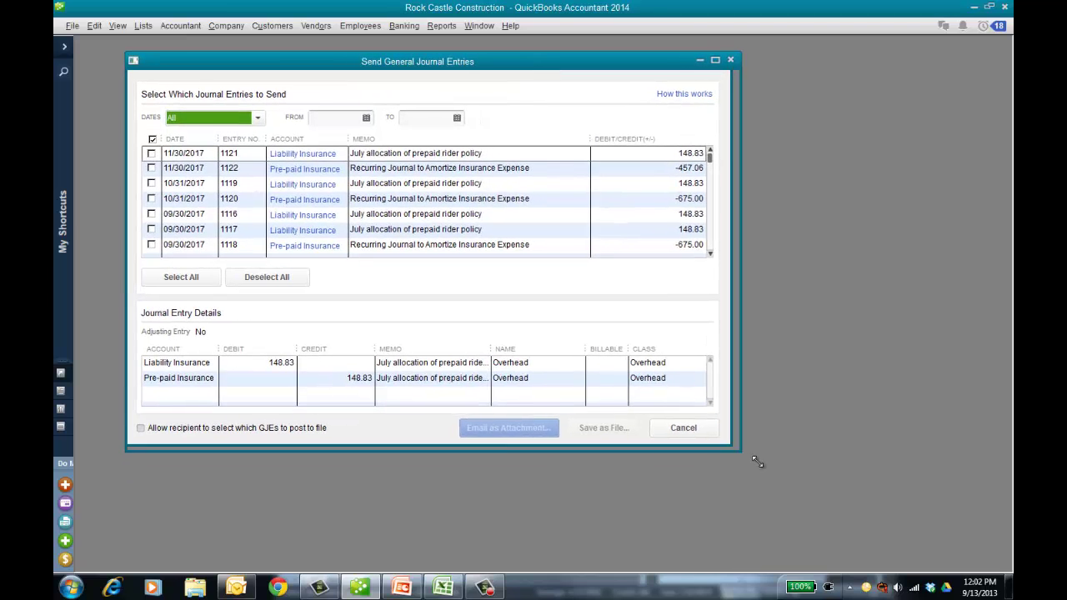
{"action": "left_click_drag", "start_coordinate": [728, 447], "coordinate": [845, 520]}
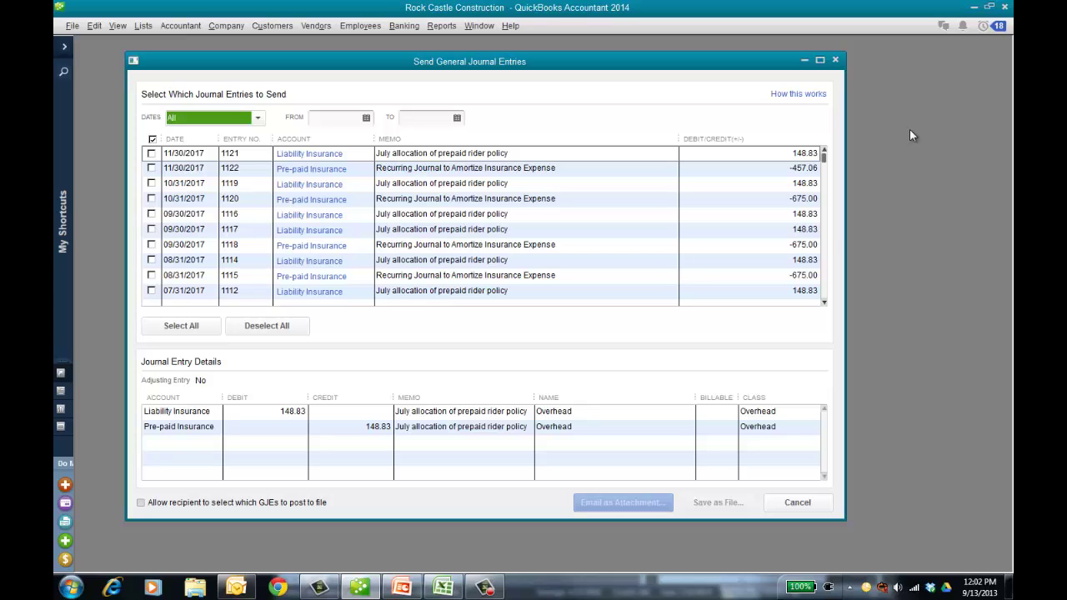
Select journal entries 1121, 1122, 1119, 1120 and 1116 and send them as an email attachment.
{"action": "left_click", "coordinate": [152, 154]}
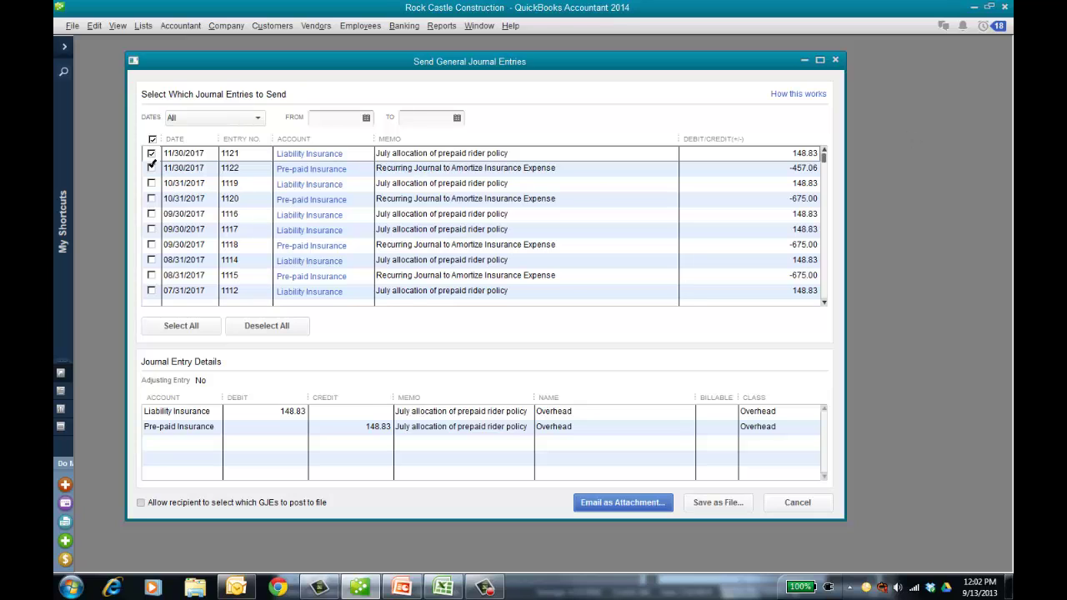
{"action": "left_click", "coordinate": [152, 169]}
{"action": "left_click", "coordinate": [152, 184]}
{"action": "left_click", "coordinate": [152, 199]}
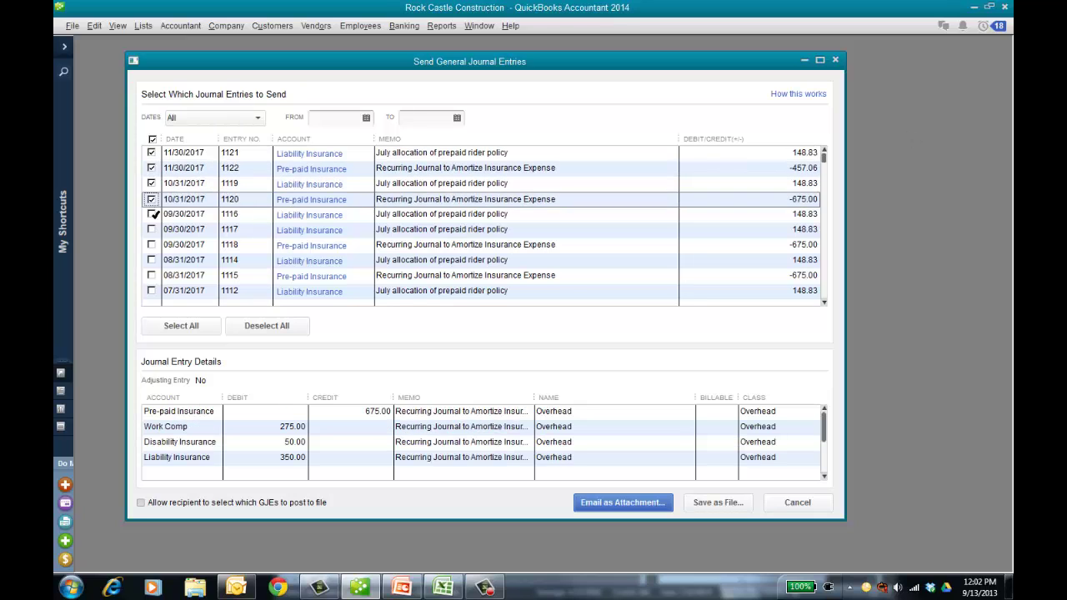
{"action": "left_click", "coordinate": [152, 214]}
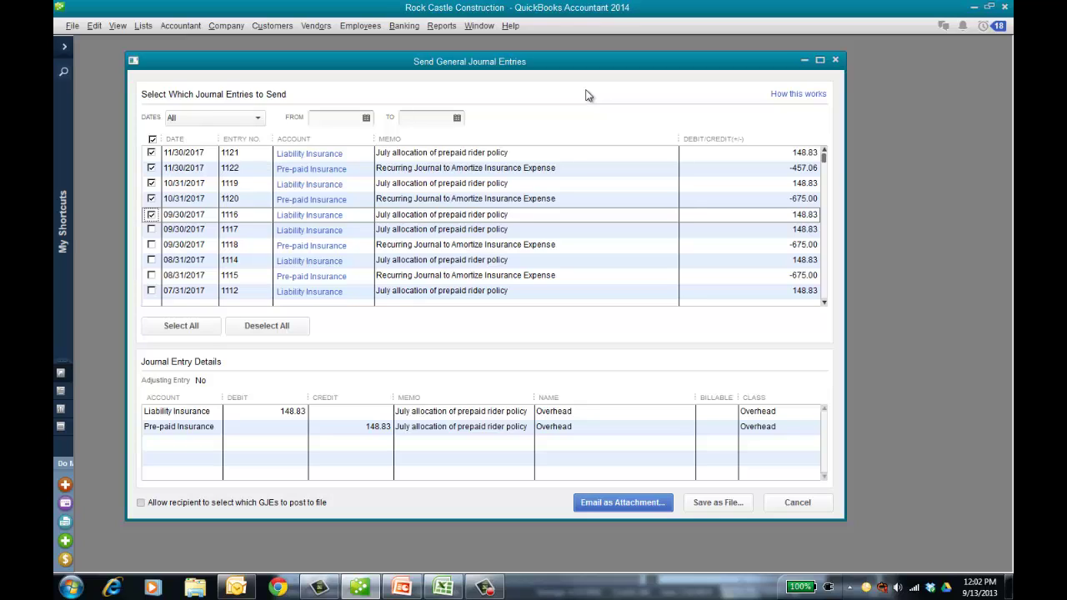
{"action": "left_click", "coordinate": [626, 503]}
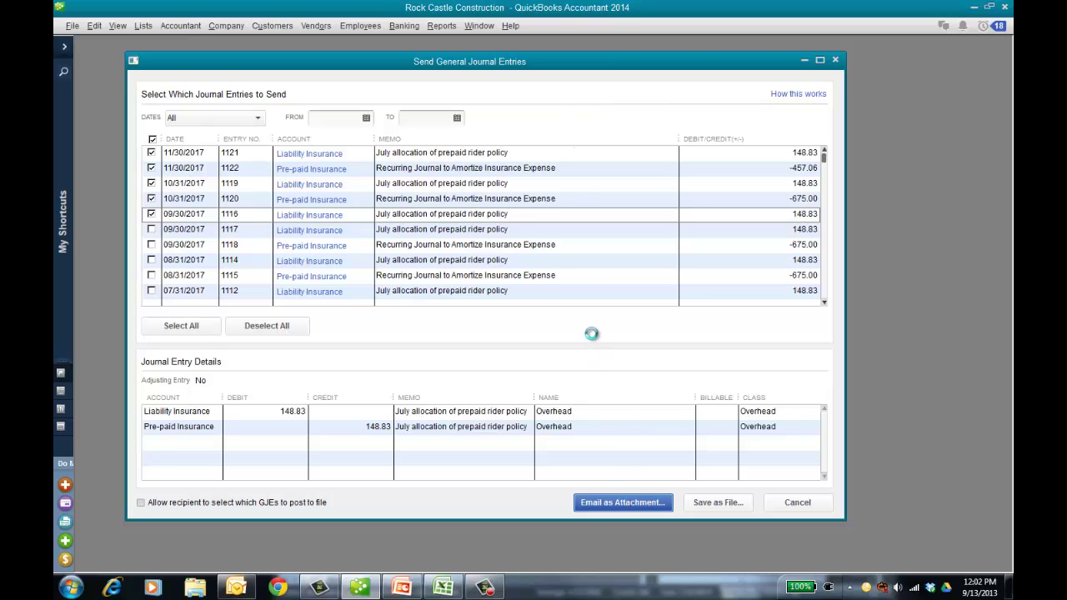